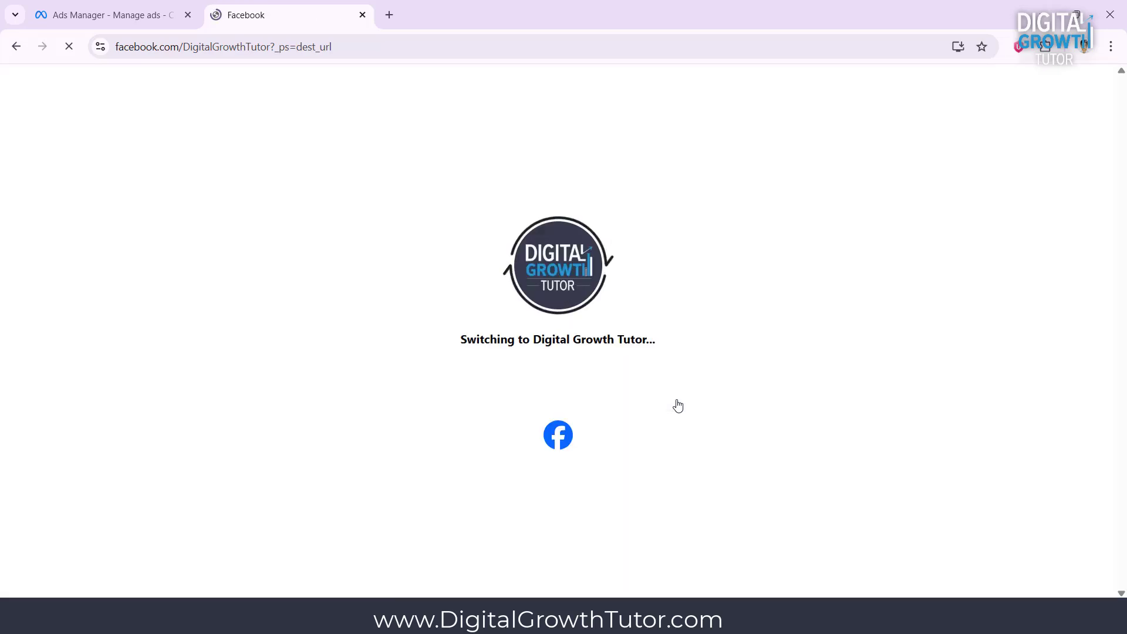
- Open the Digital Growth Tutor Page's Events section and start creating a new event
scroll(674, 399, "down", 4)
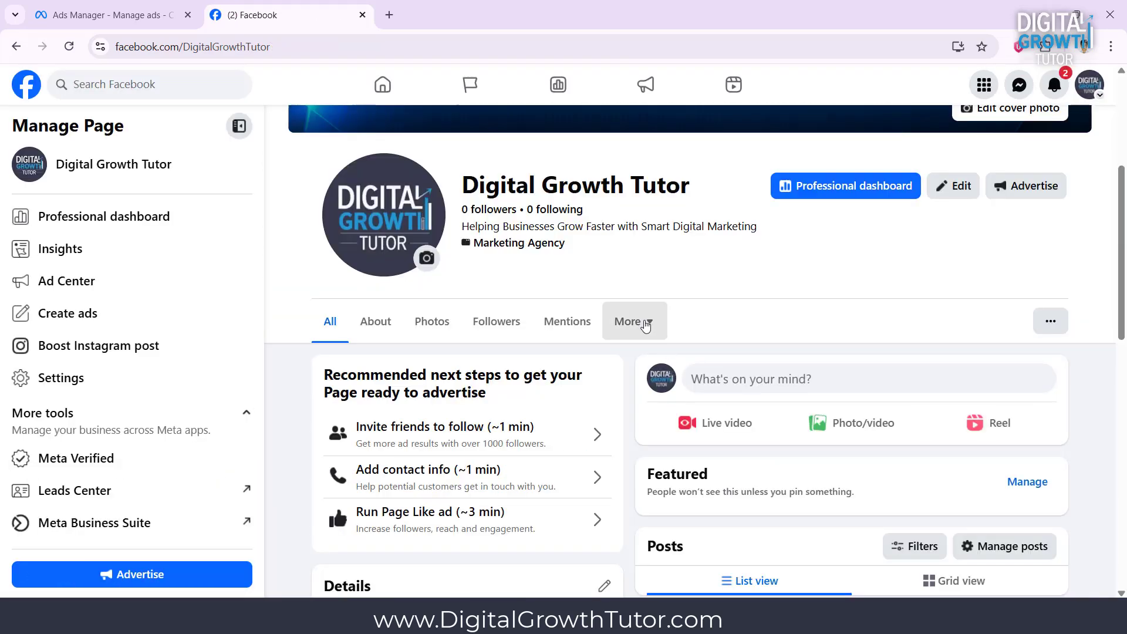
left_click(648, 321)
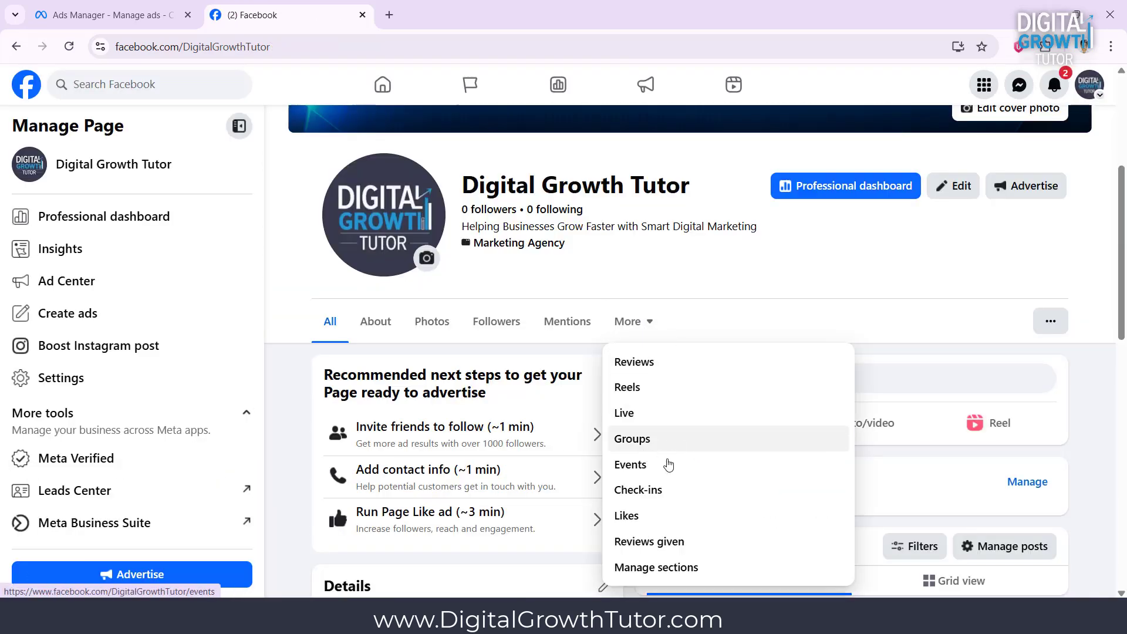
left_click(652, 468)
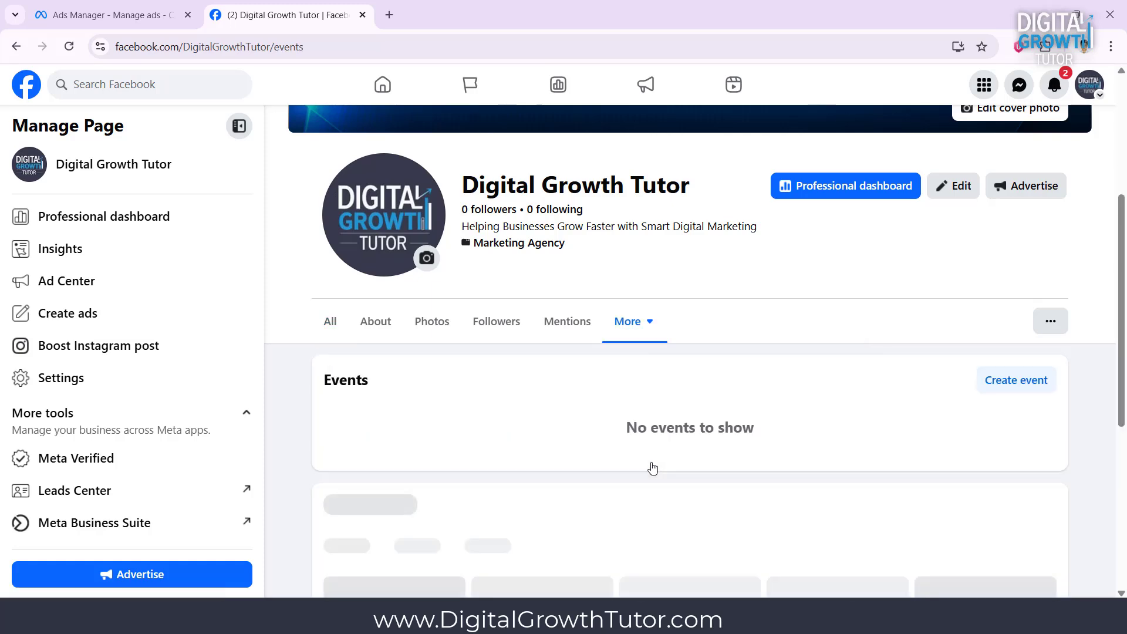
scroll(611, 420, "down", 3)
scroll(599, 432, "up", 3)
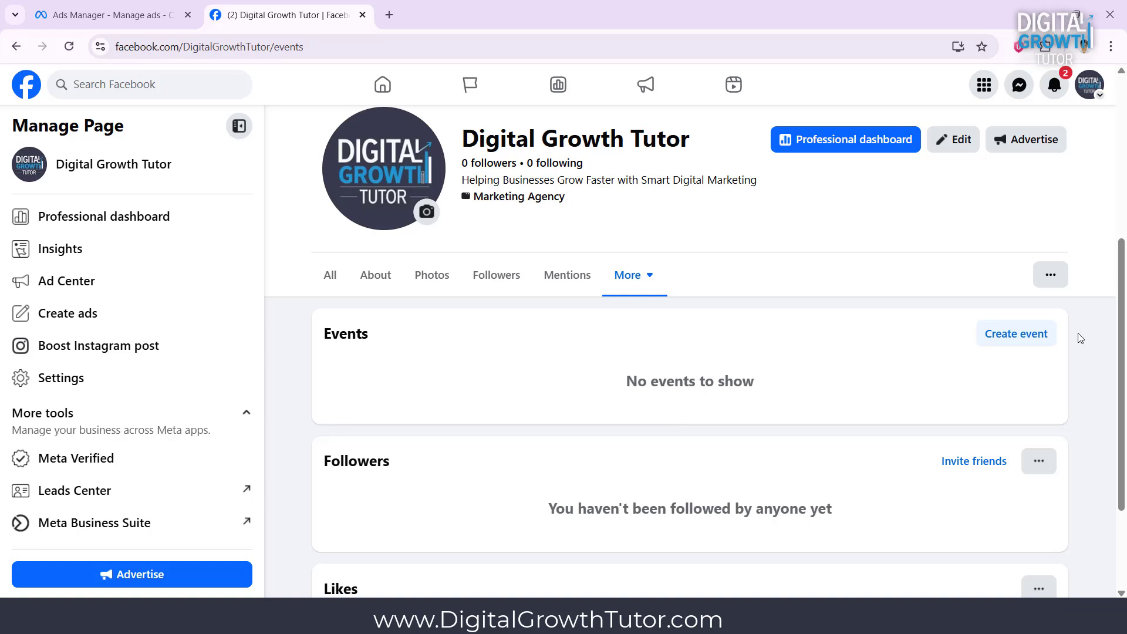
left_click(1021, 333)
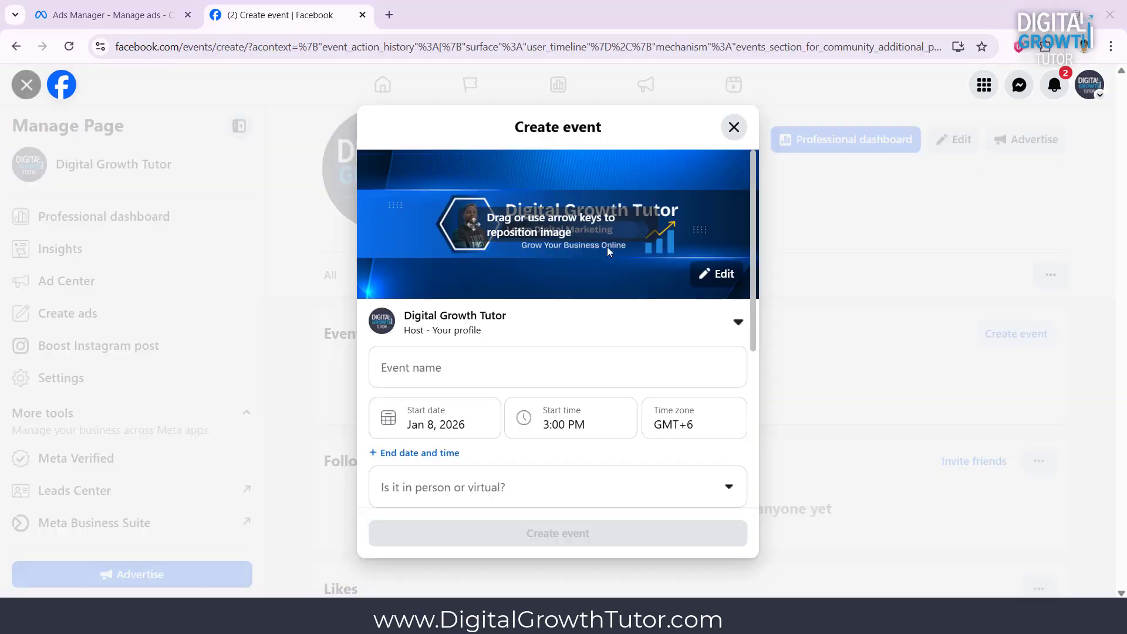
- Upload Digital Marketing.png from the Desktop as the event's cover image and reposition it within the frame
left_click(717, 283)
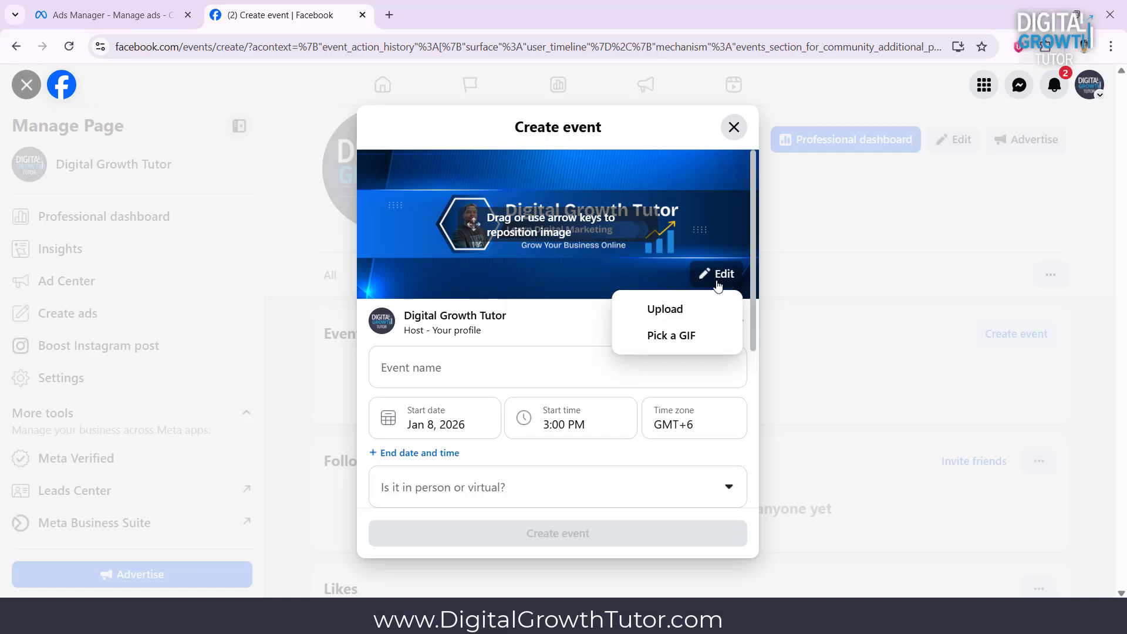
left_click(681, 314)
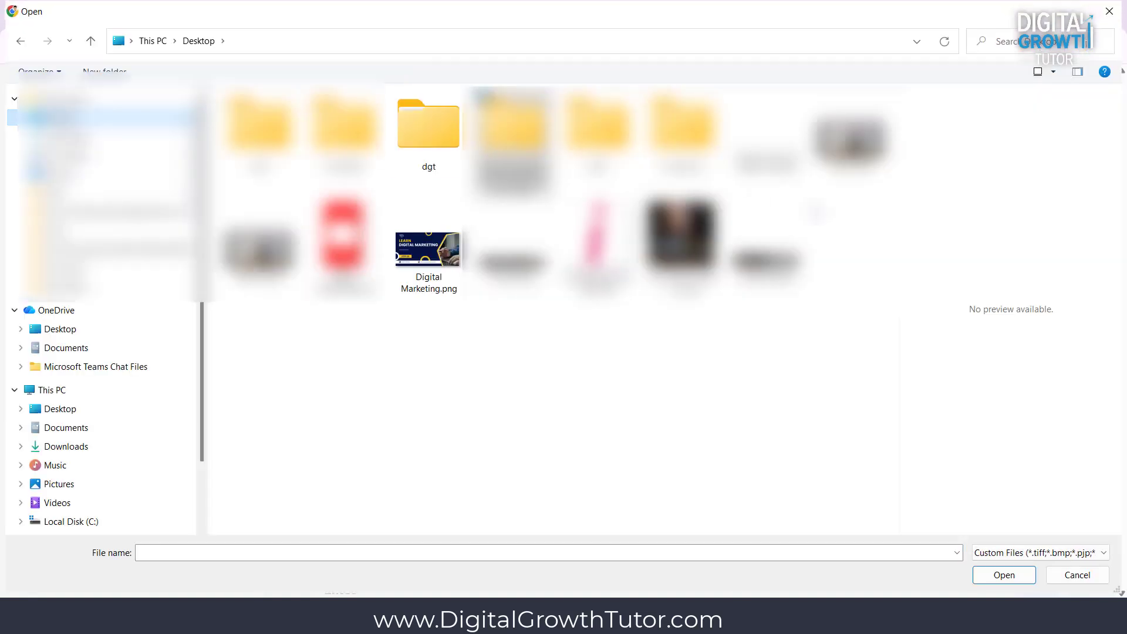
double_click(428, 250)
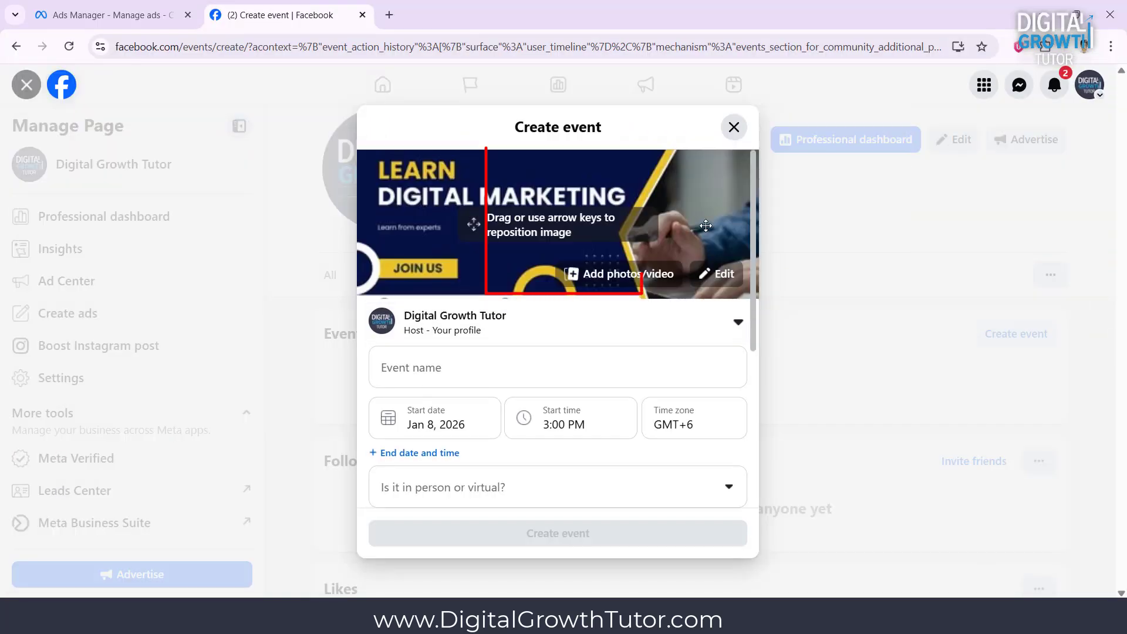
mouse_move(712, 222)
left_mouse_down()
mouse_move(727, 210)
mouse_move(763, 244)
mouse_move(766, 234)
left_mouse_up()
- Name the event "Learn Digital Marketing - Digital Growth Tutor"
left_click(651, 364)
type("Learn Di")
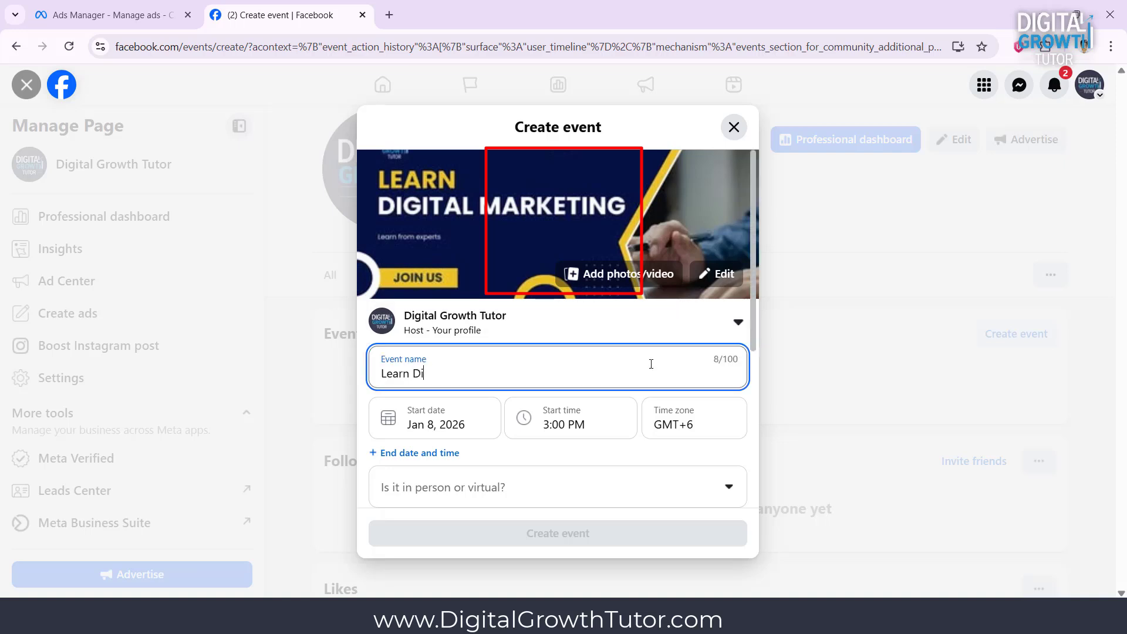
type("gital Marketing - Digital Growth Tu")
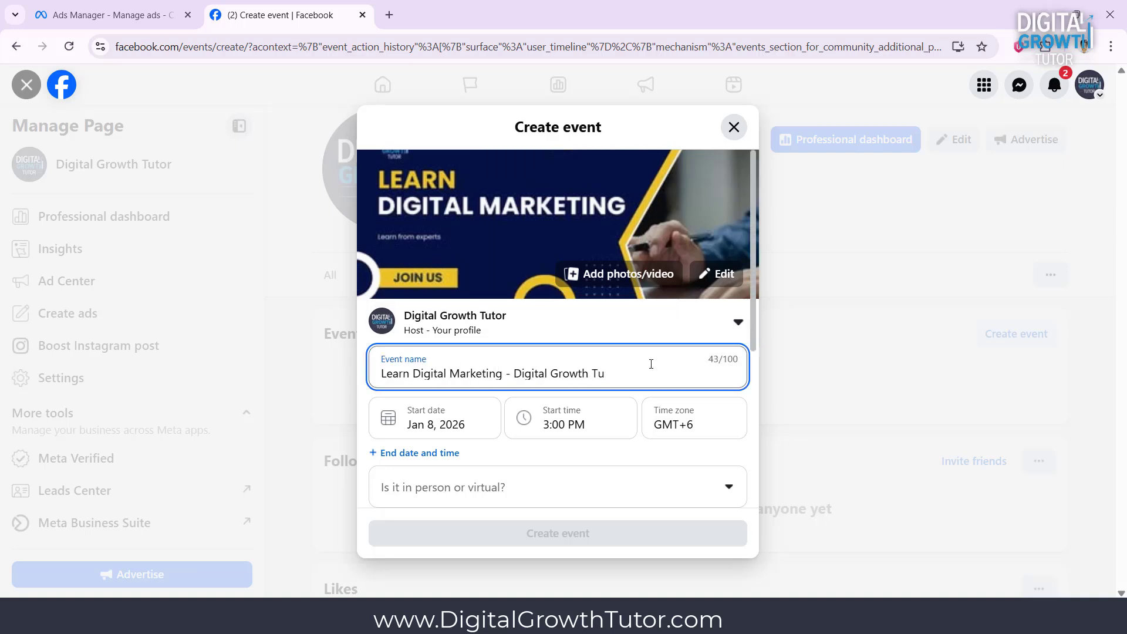
type("tor")
- Set the event's start date to Jan 31, 2026 and its start time to 10:30 PM
left_click(464, 426)
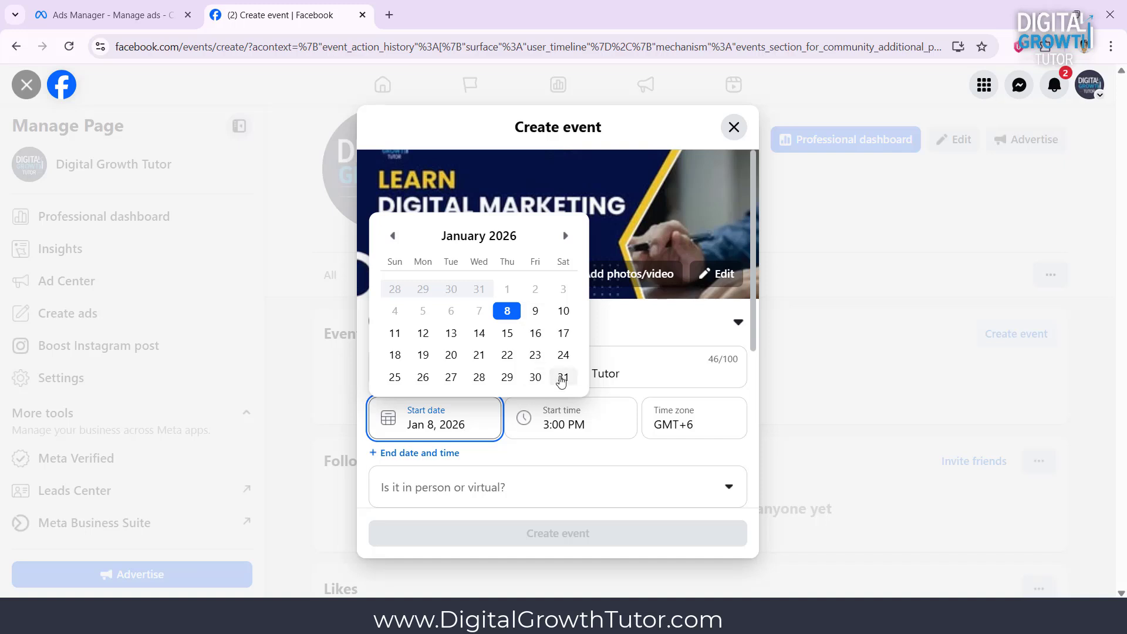
left_click(562, 378)
left_click(582, 433)
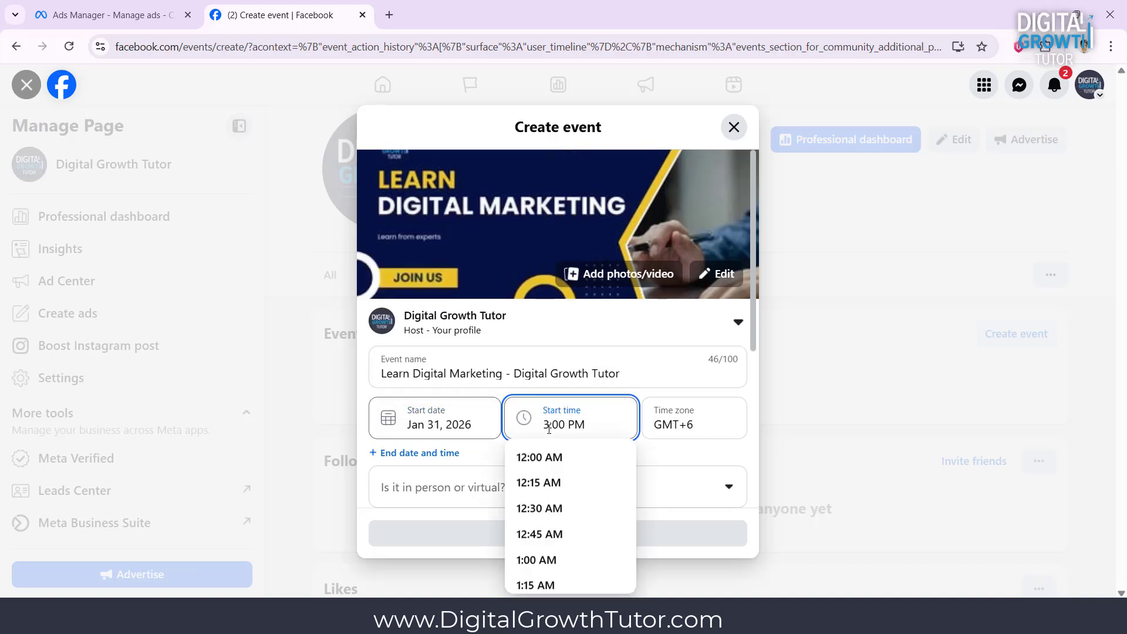
scroll(568, 516, "down", 20)
scroll(567, 552, "down", 15)
left_click(569, 572)
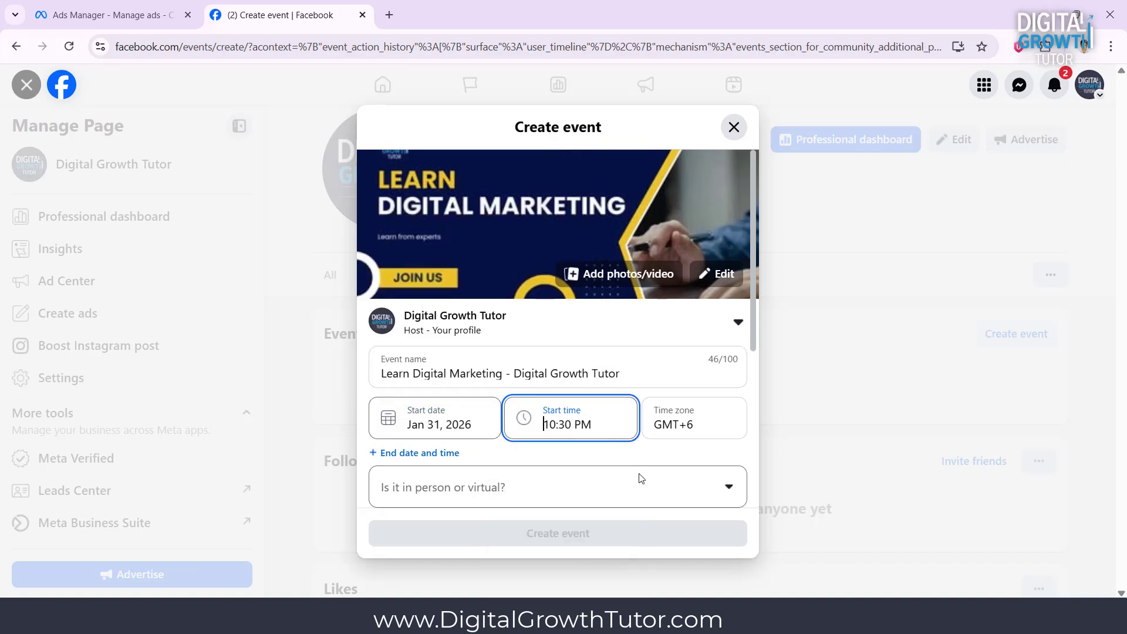
- Make the event virtual and choose Facebook Live as the way people attend
scroll(546, 460, "down", 1)
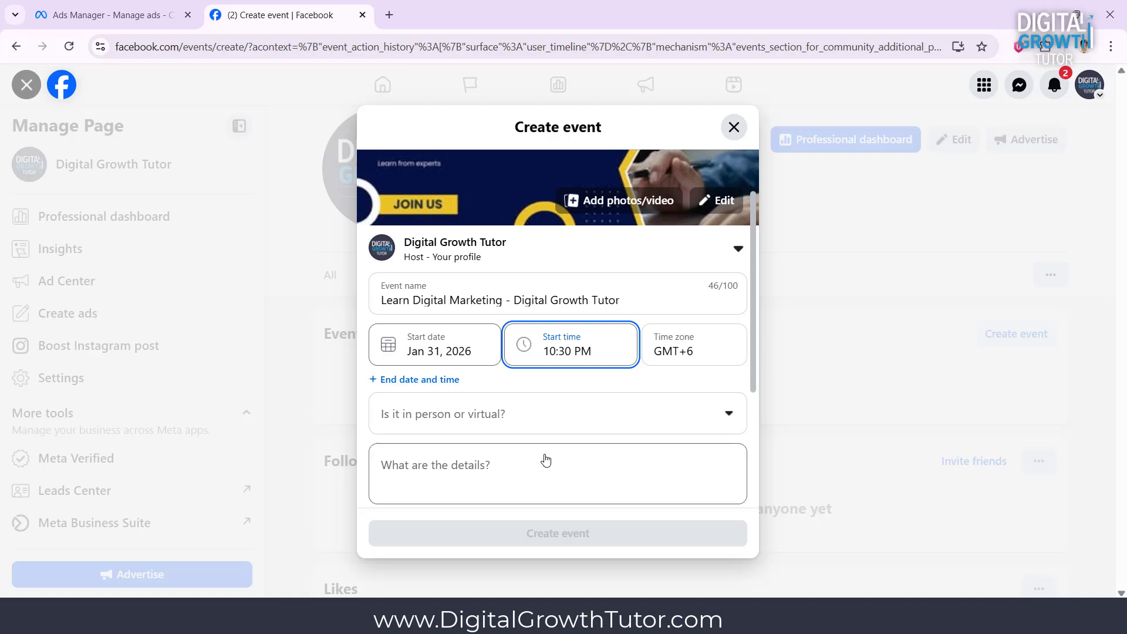
left_click(538, 410)
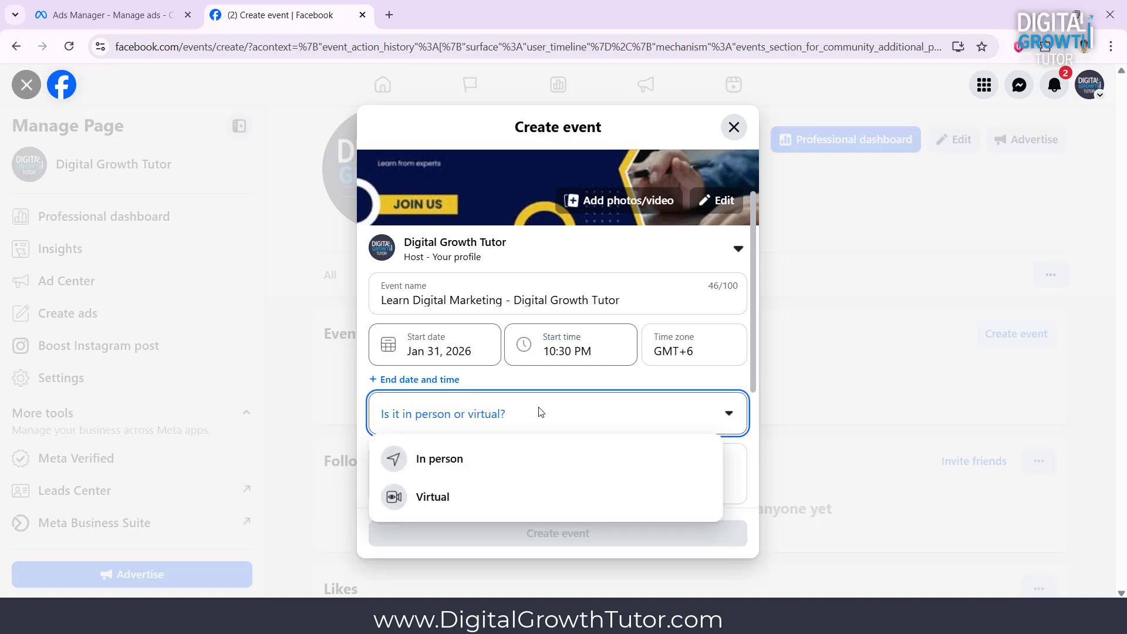
left_click(437, 505)
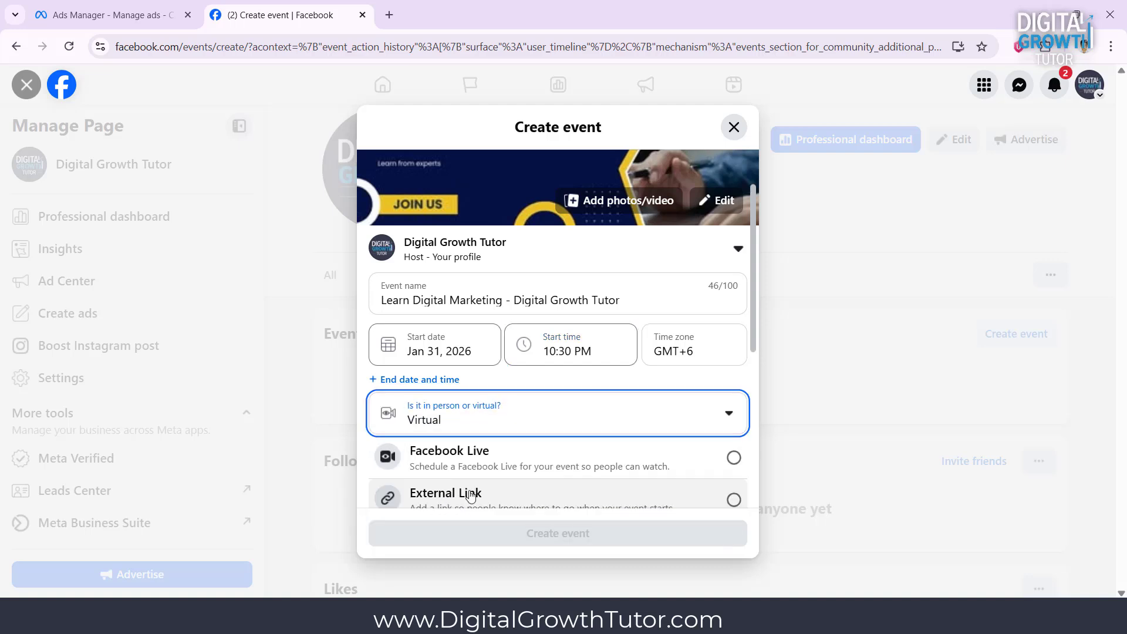
scroll(514, 455, "down", 1)
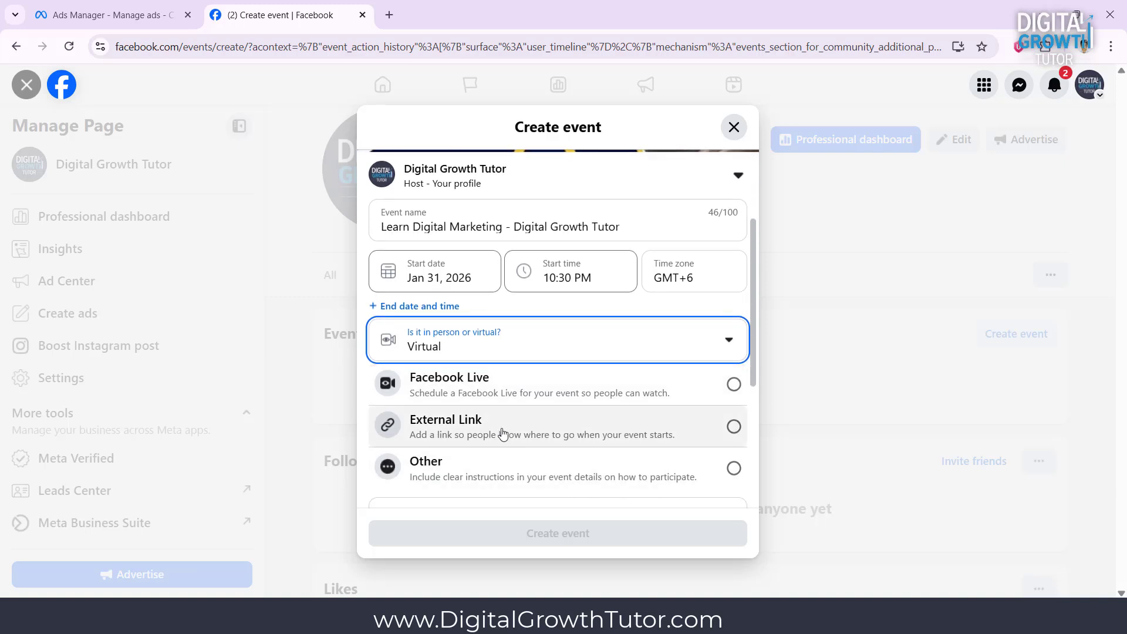
left_click(687, 386)
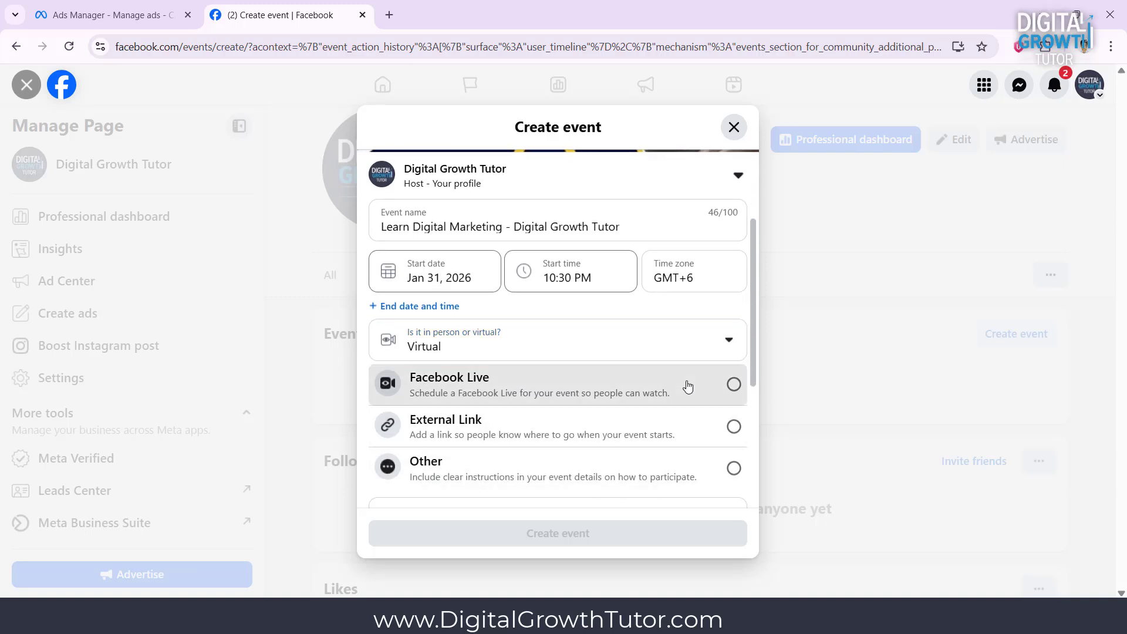
- Enter "Learn Digital marketing from the expert" as the event details and publish the event
scroll(688, 386, "down", 2)
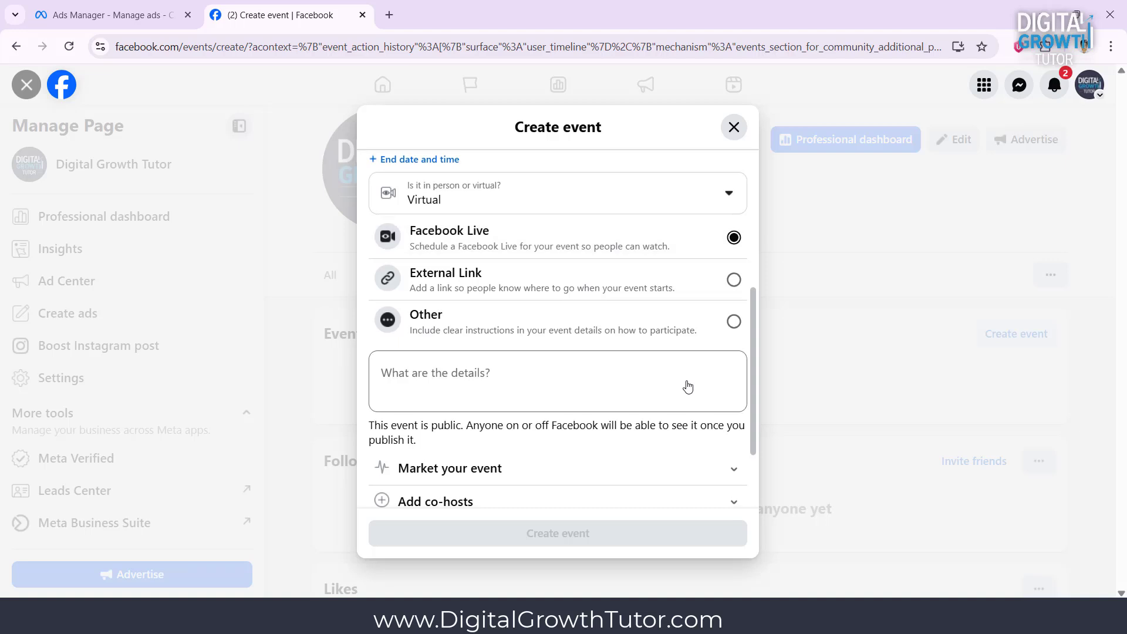
left_click(679, 381)
type("Learn Di")
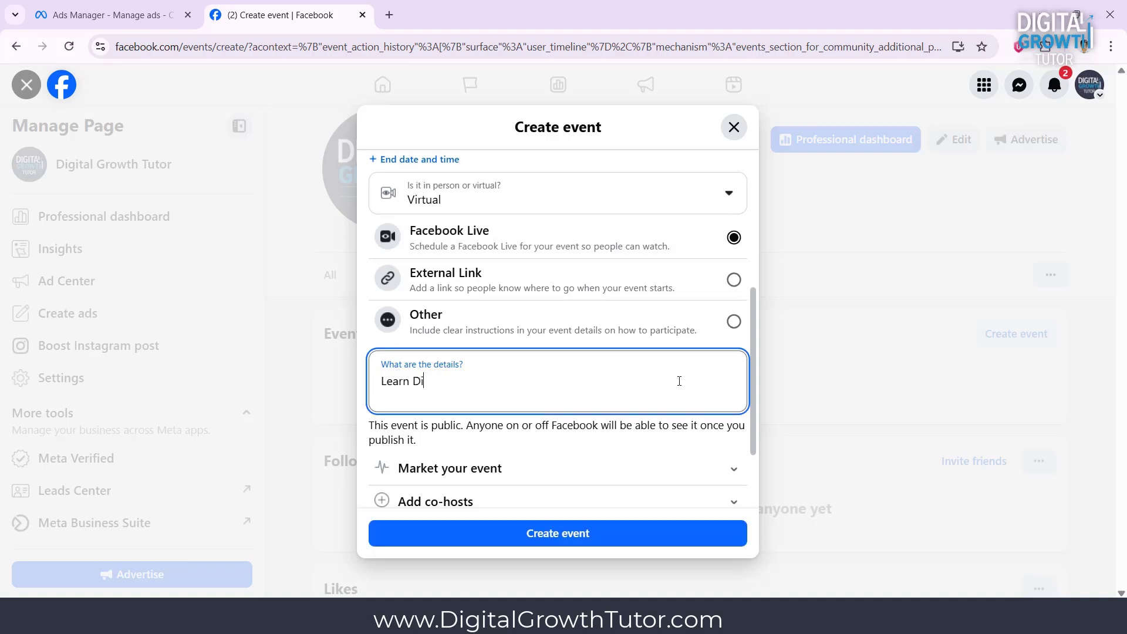
type("gital marketing from the e")
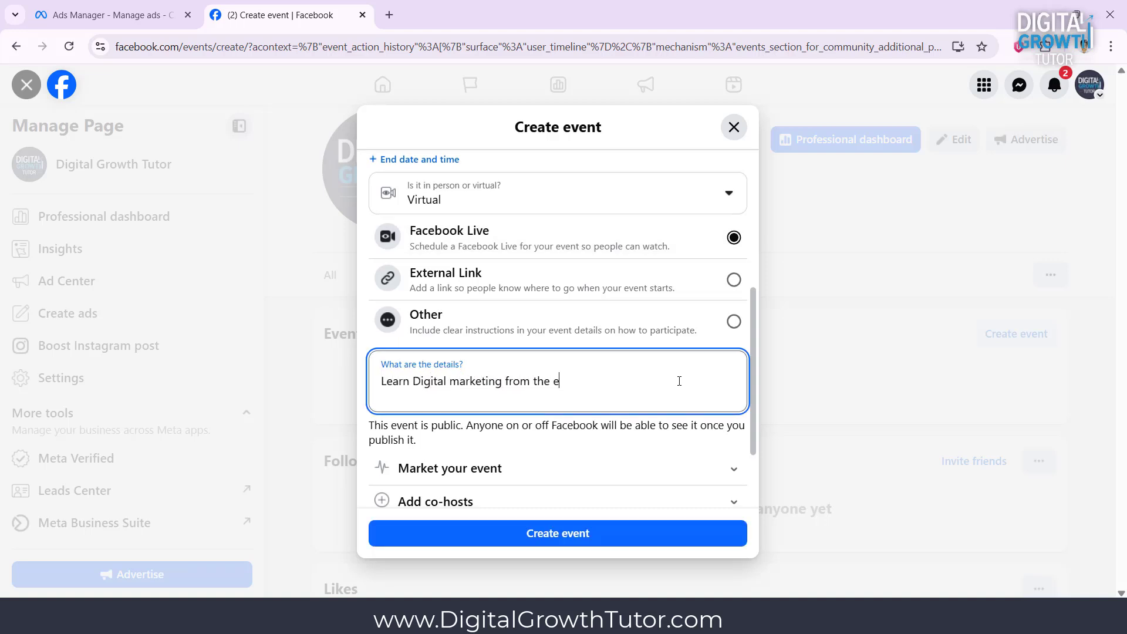
type("xpert")
scroll(544, 282, "down", 2)
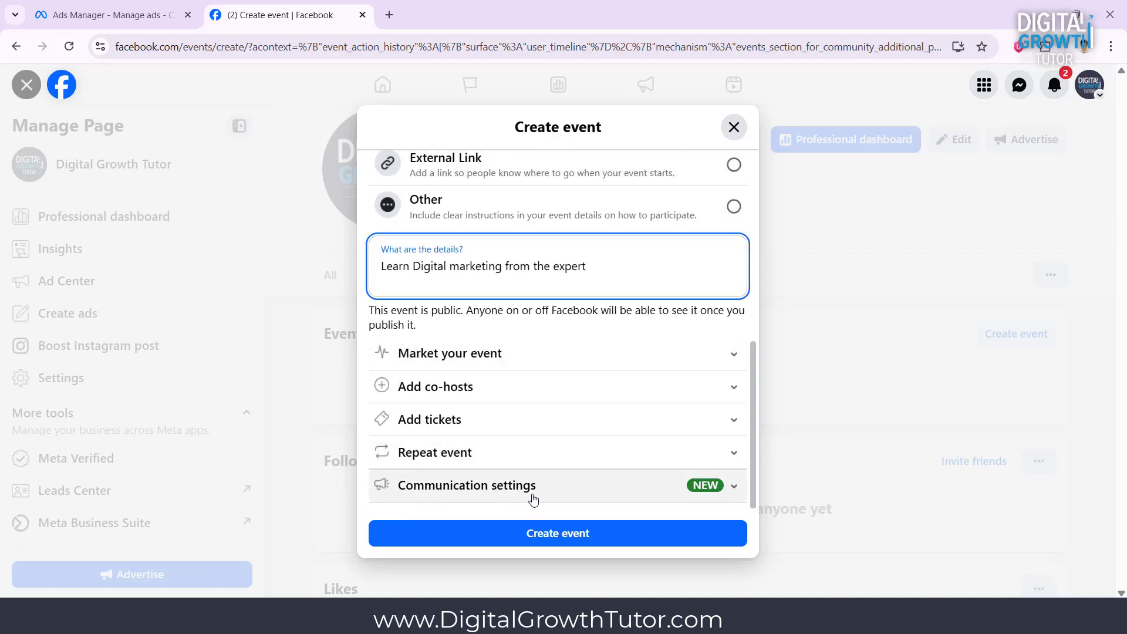
left_click(550, 540)
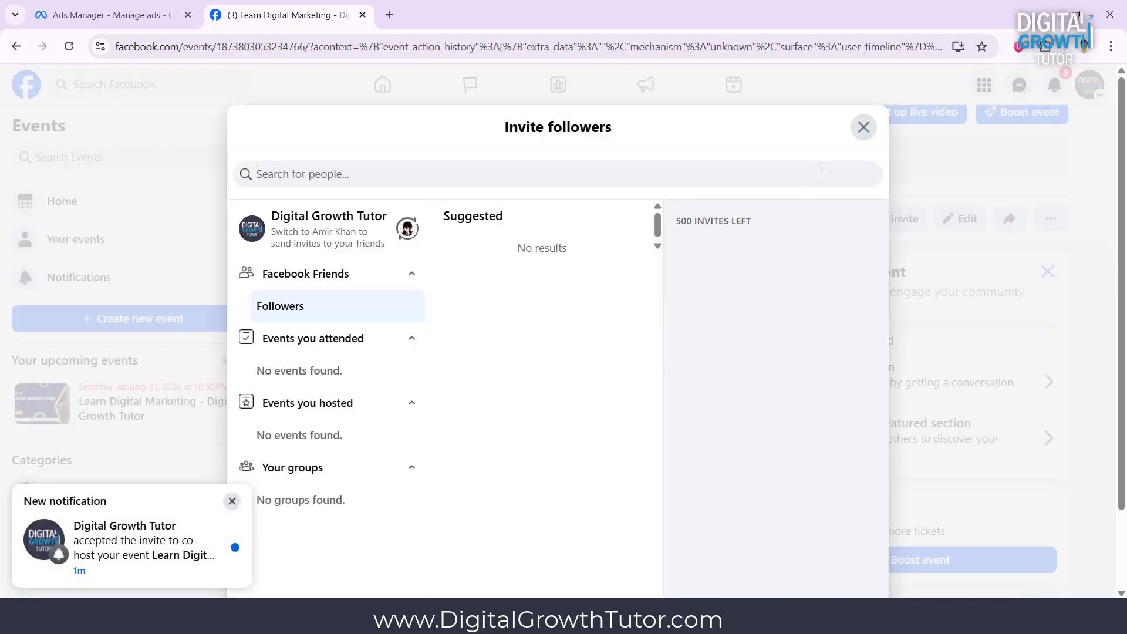
- Dismiss the follower invitation and review the published event page from its details up to the cover image
left_click(861, 135)
scroll(902, 283, "down", 6)
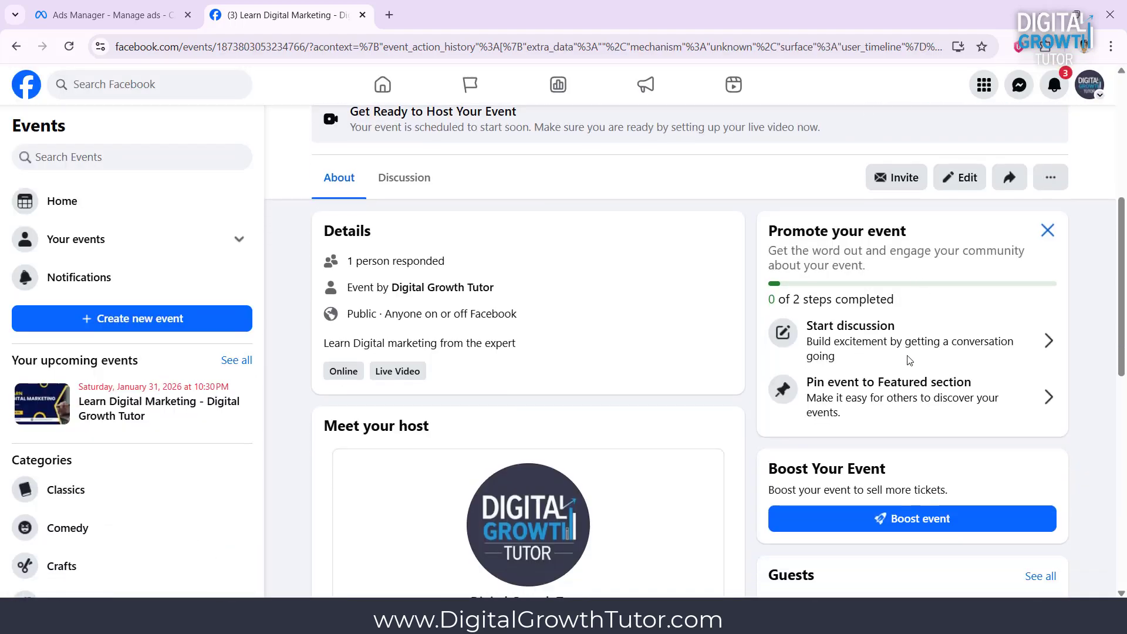
scroll(492, 276, "up", 3)
scroll(492, 276, "up", 6)
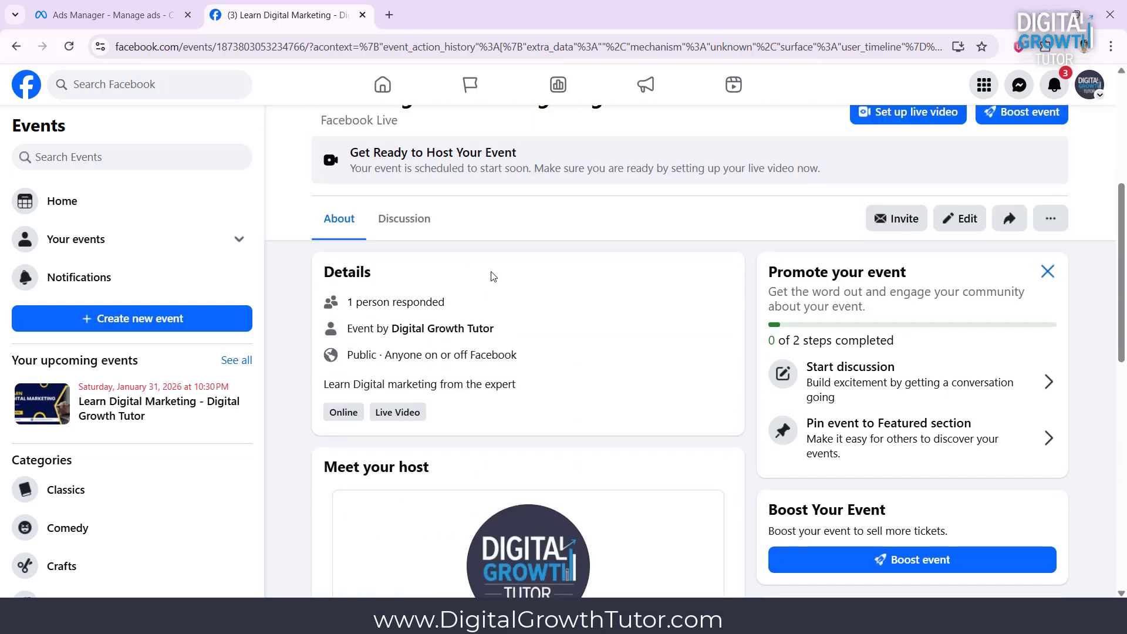
scroll(446, 275, "up", 2)
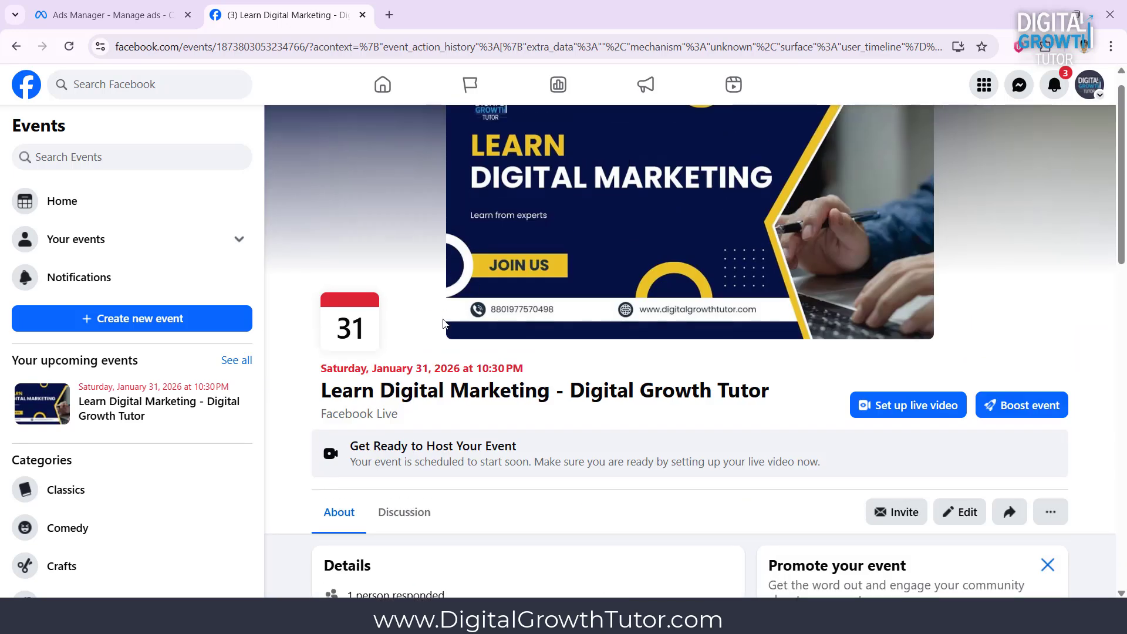
scroll(467, 371, "up", 1)
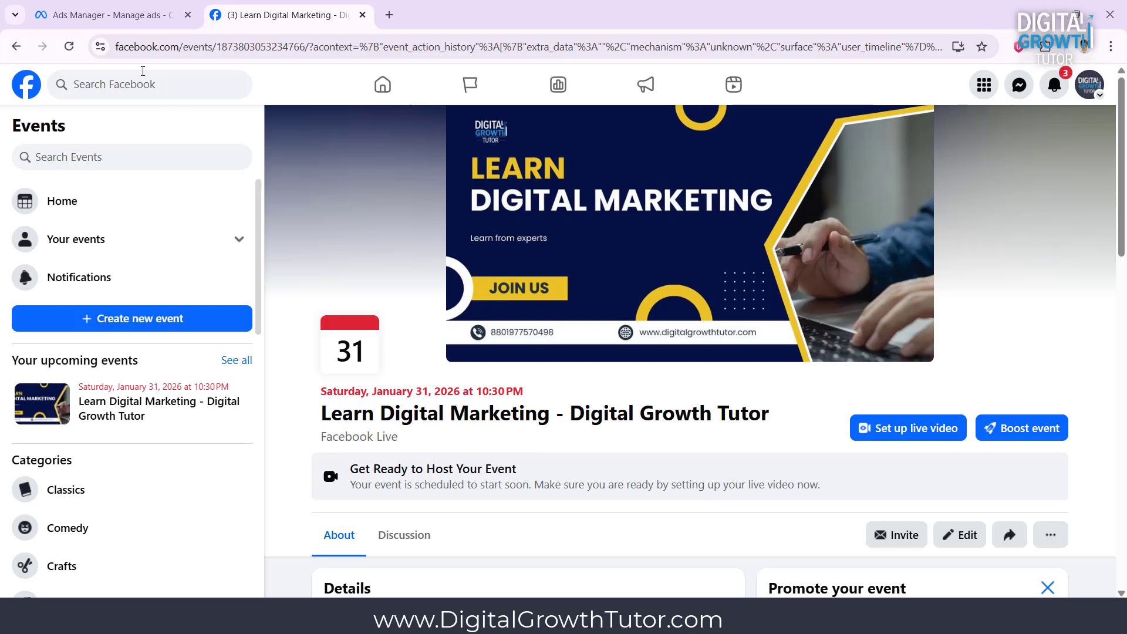
- Switch to Ads Manager and create a manual engagement campaign with the Auction buying type, named "Event Response - Jan 2026"
left_click(110, 15)
left_click(109, 237)
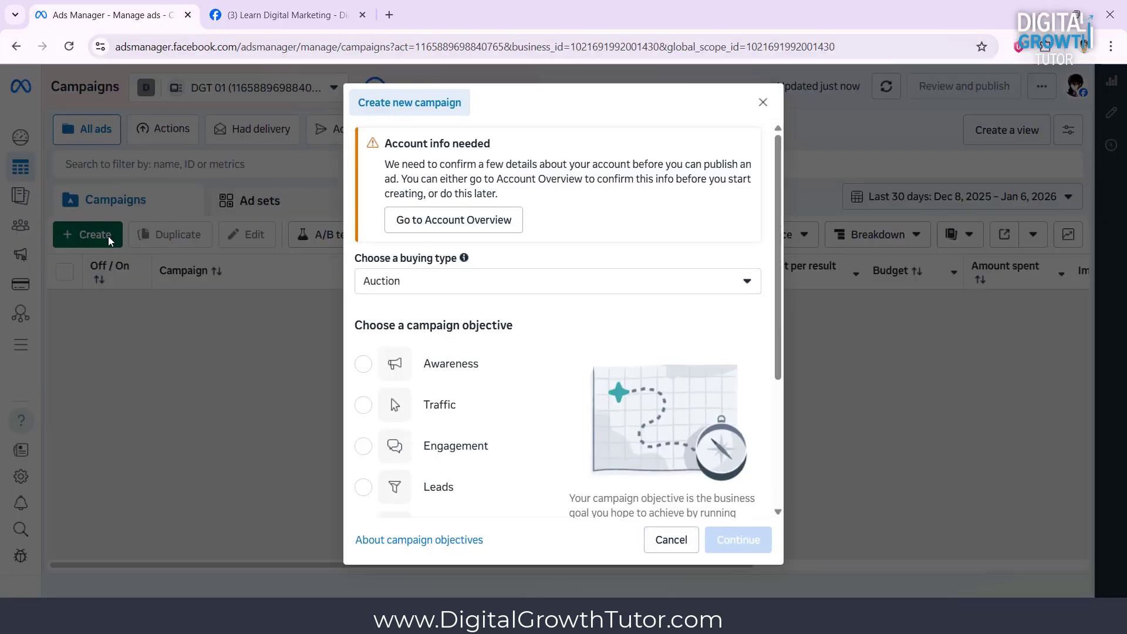
left_click(457, 455)
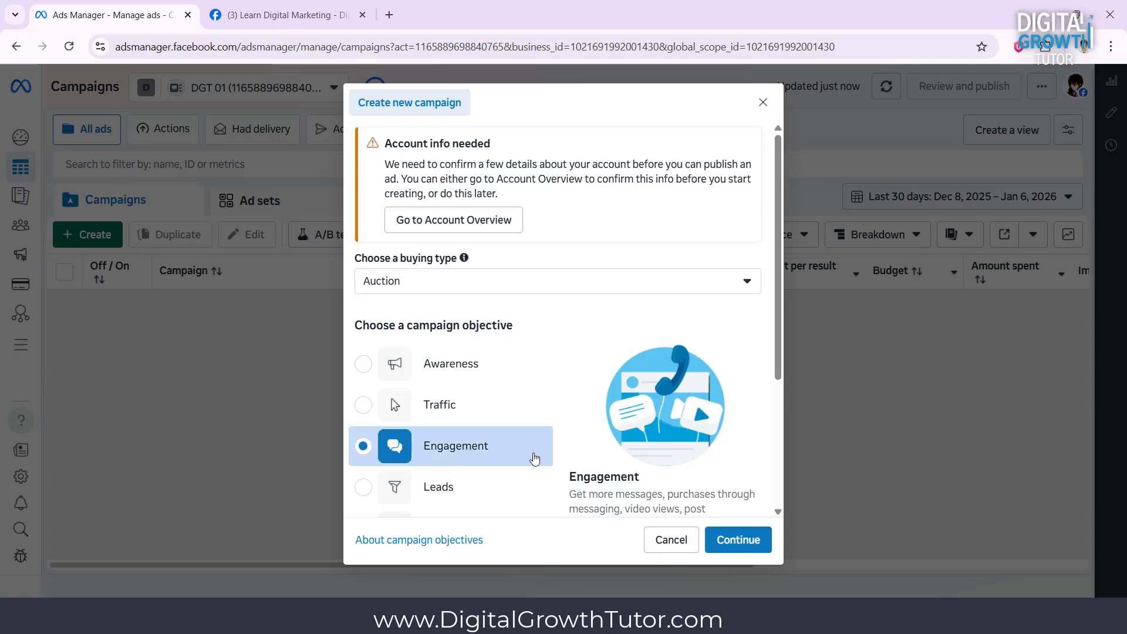
left_click(735, 539)
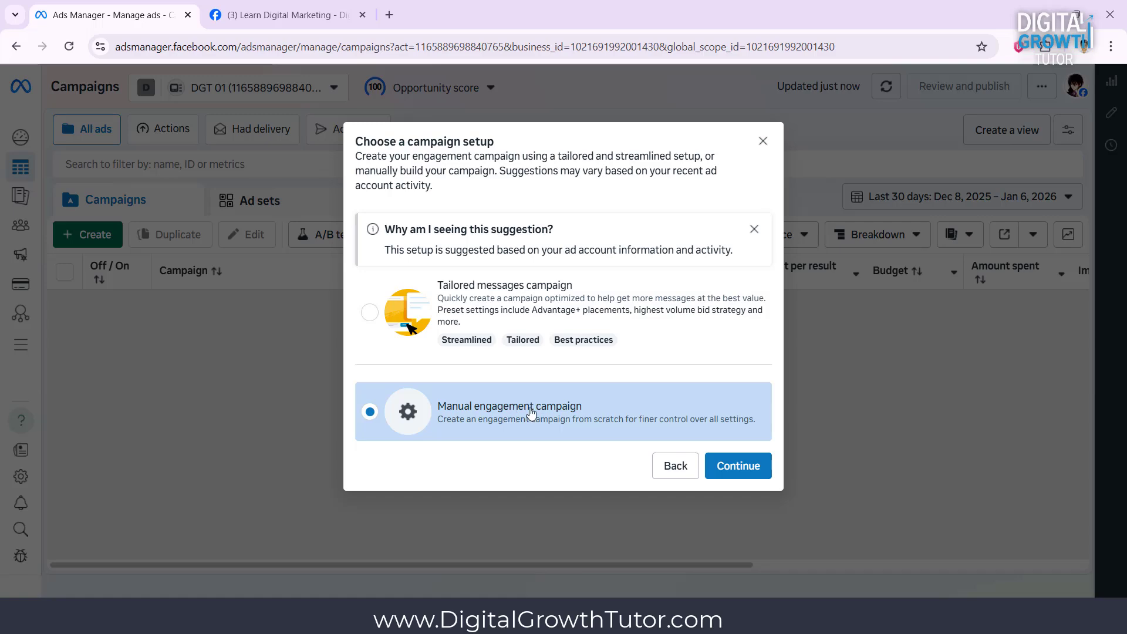
left_click(756, 468)
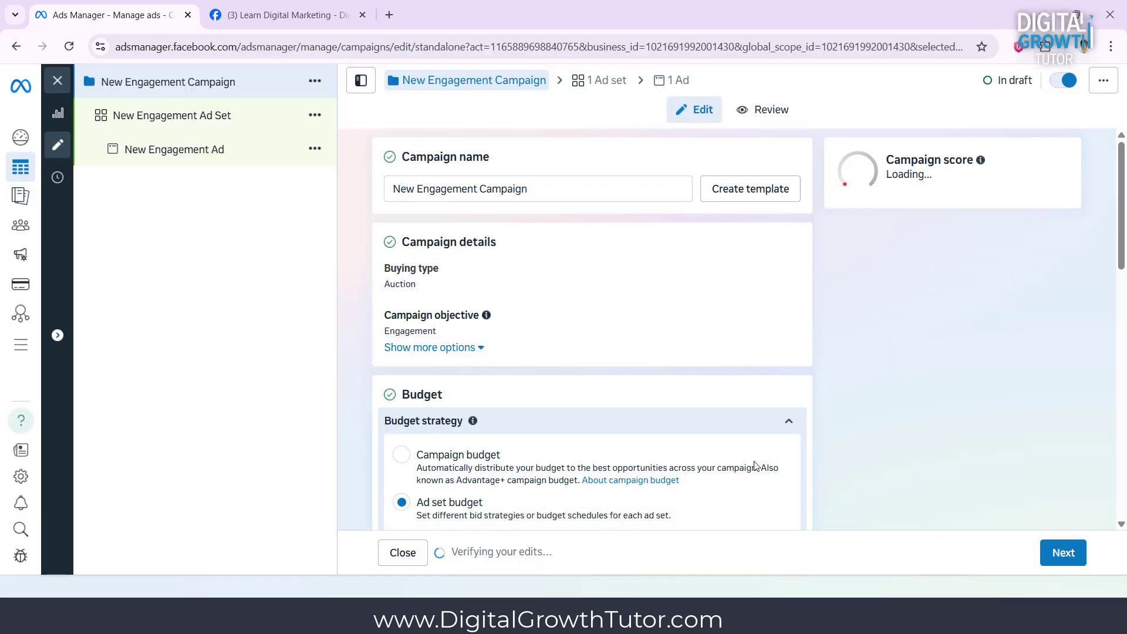
triple_click(535, 191)
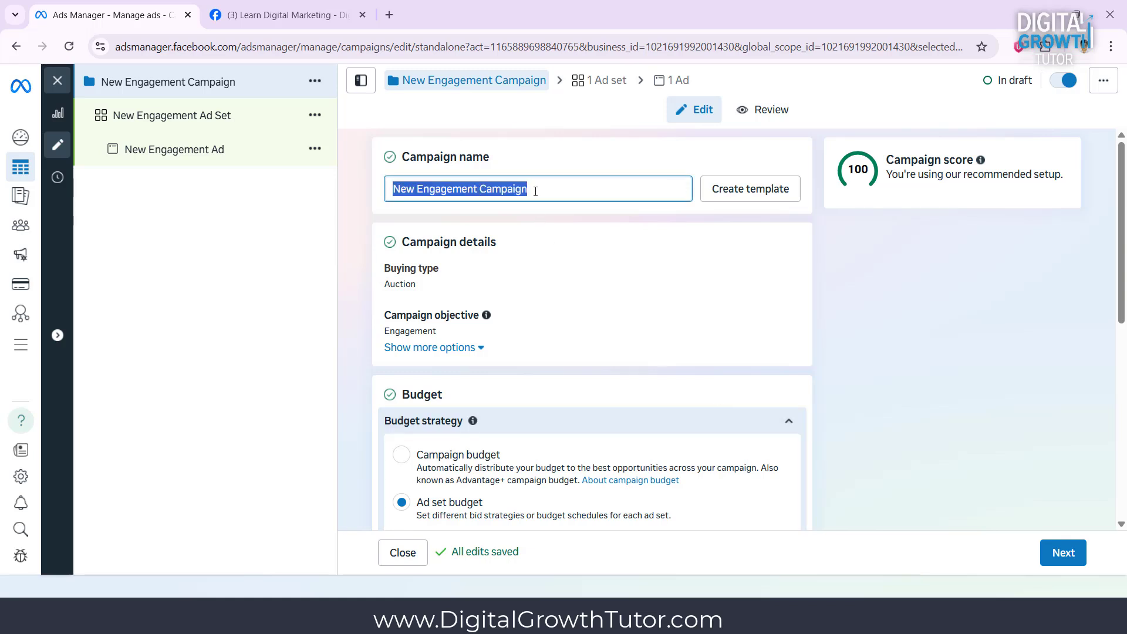
type("Event Response - Jan 2026")
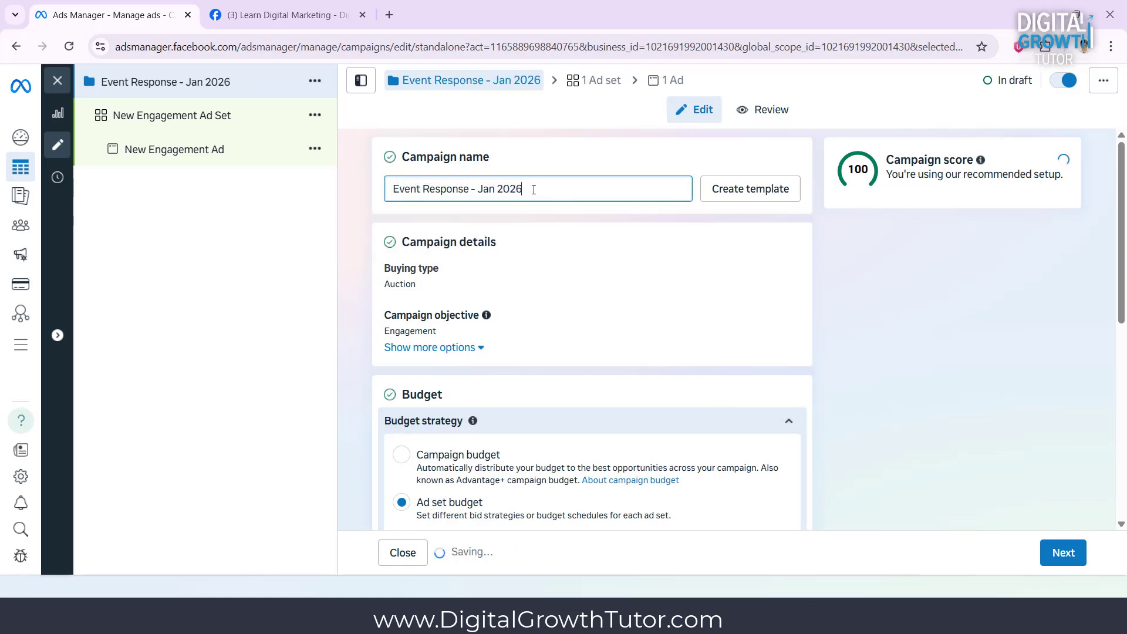
- Switch the budget strategy to Campaign budget, set the daily budget to $20.00, and continue to the ad set
scroll(637, 282, "down", 1)
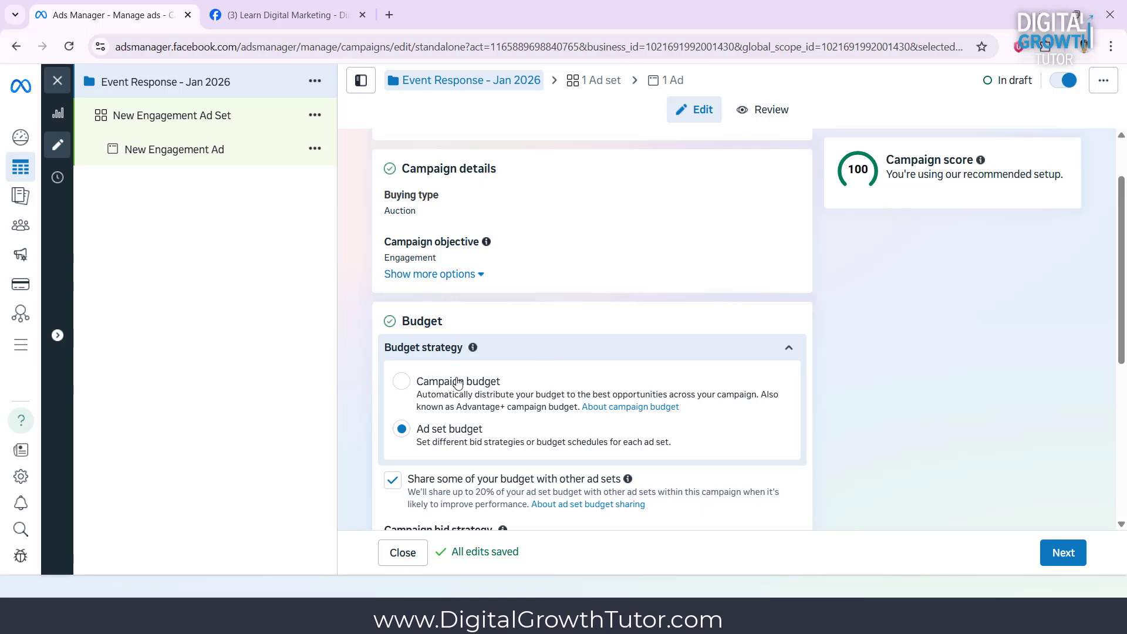
left_click(401, 383)
scroll(598, 417, "down", 1)
scroll(598, 417, "down", 2)
double_click(661, 361)
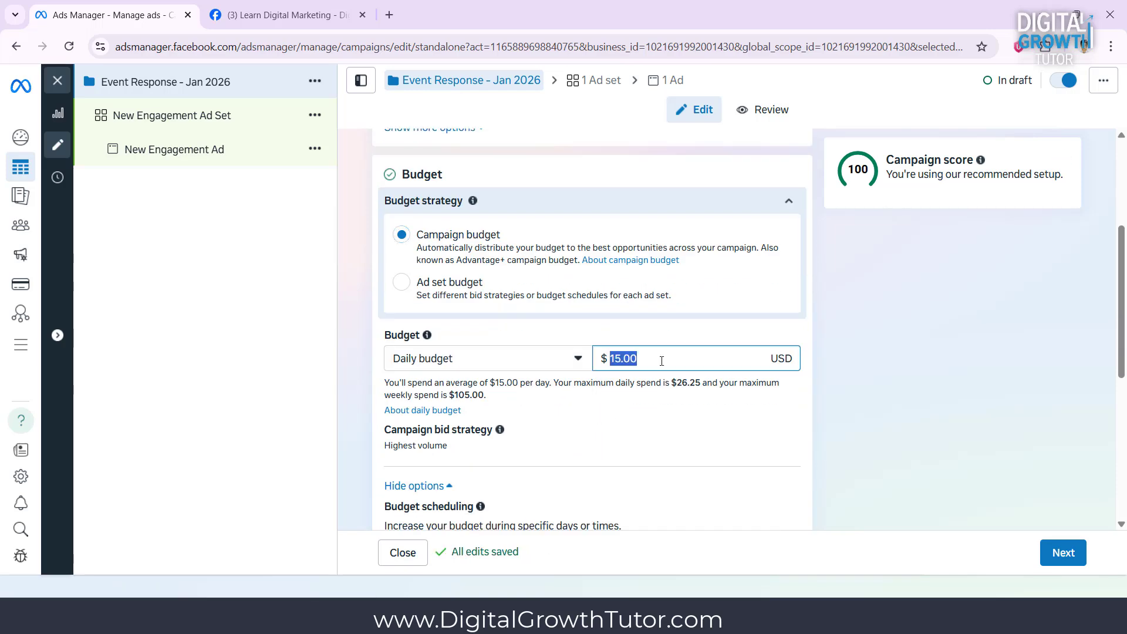
scroll(822, 430, "down", 6)
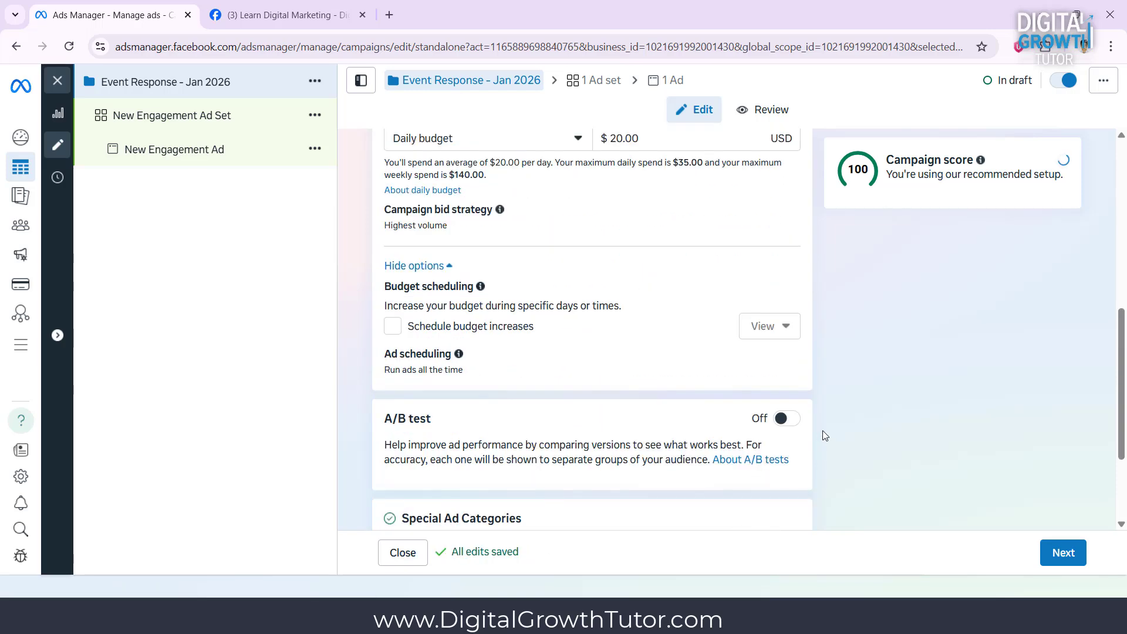
left_click(1059, 552)
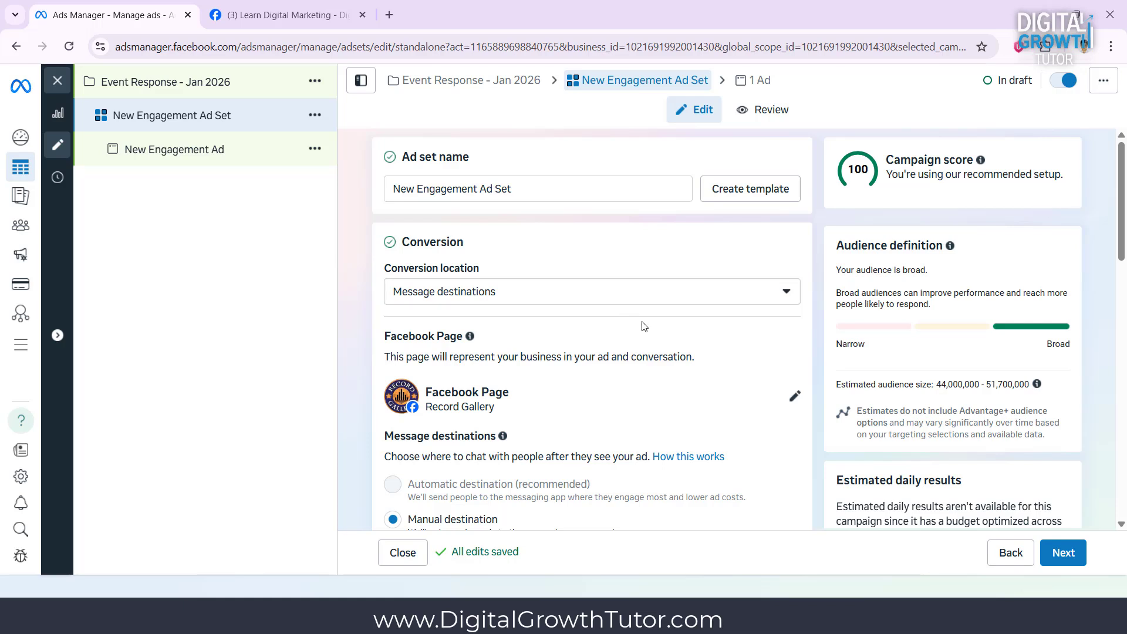
- Set the conversion location to On your ad and the engagement type to Event responses, keeping the goal Maximize number of event responses
left_click(624, 303)
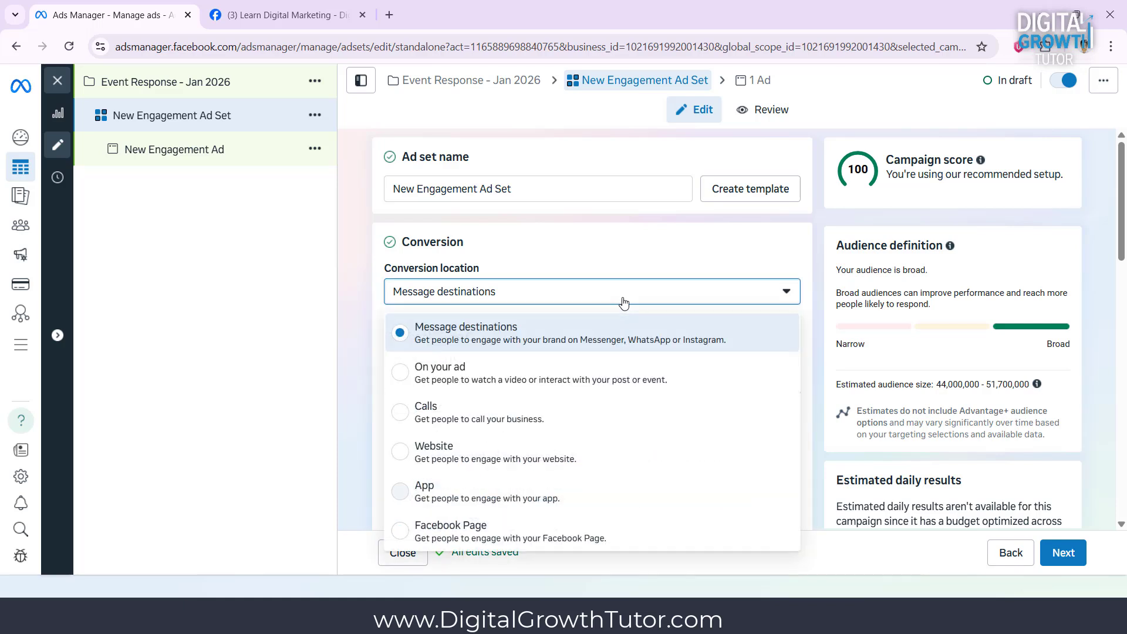
left_click(409, 376)
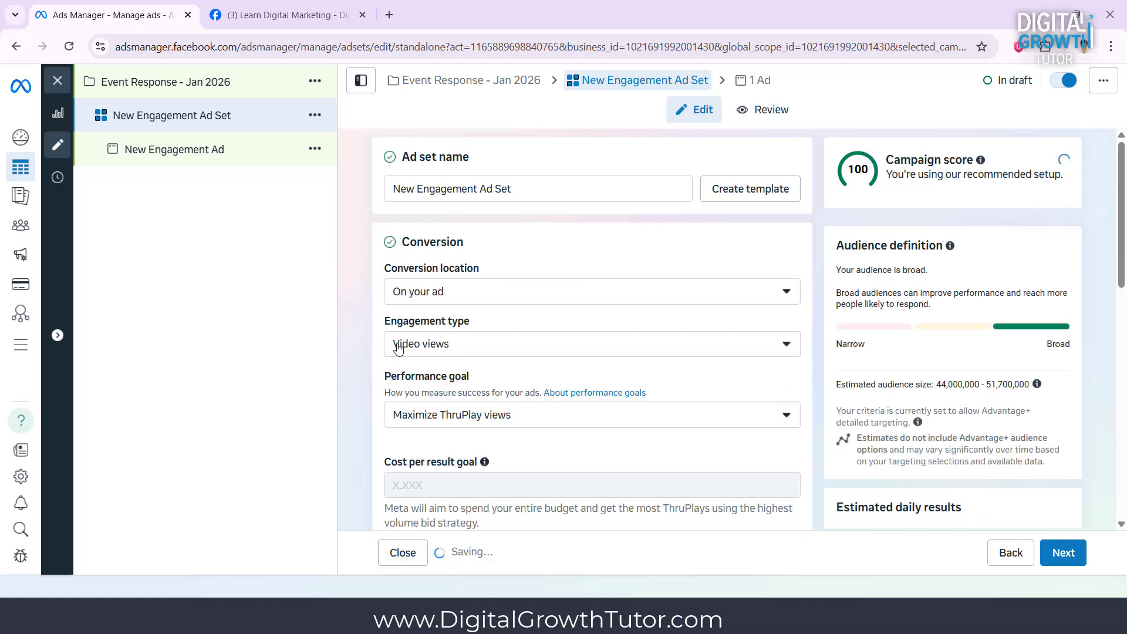
left_click(438, 349)
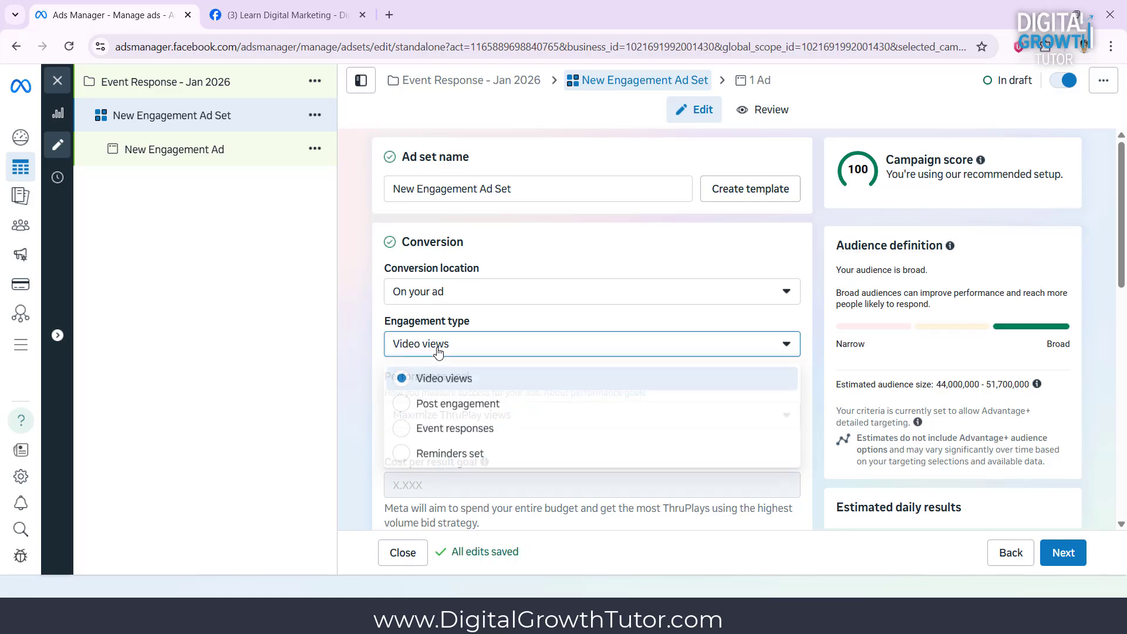
left_click(404, 433)
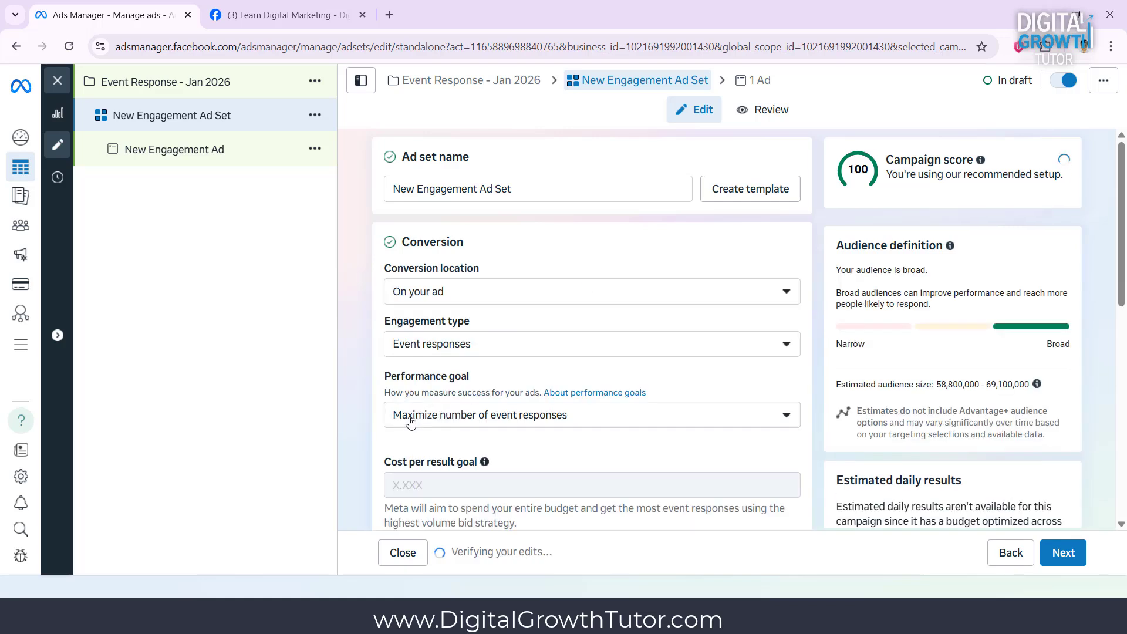
left_click(441, 421)
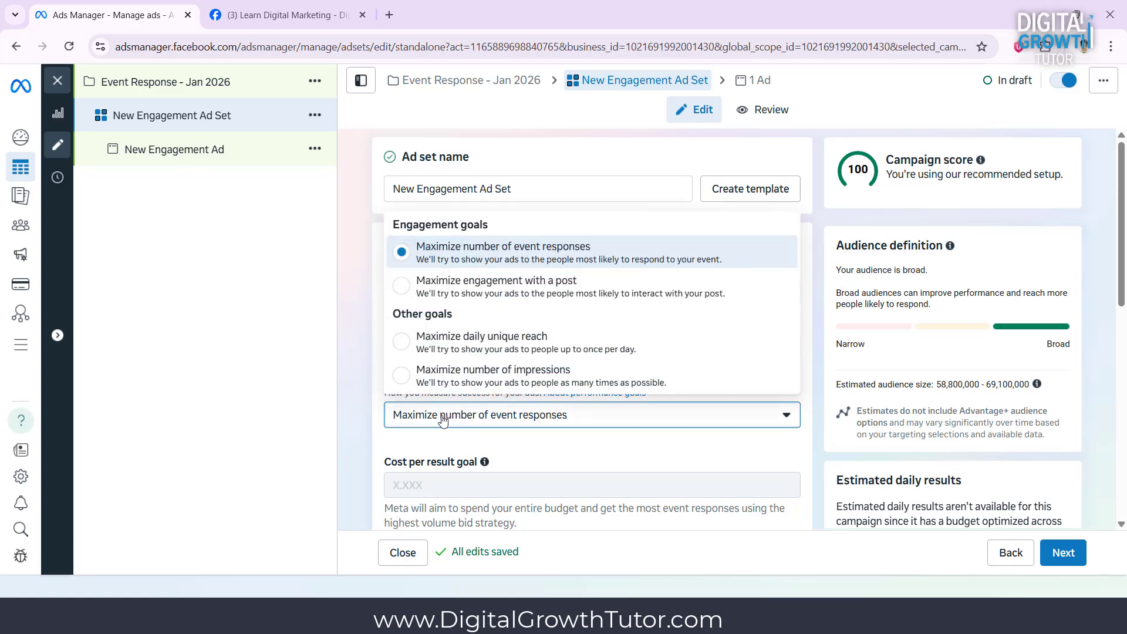
left_click(365, 256)
- Add an end date of Jan 31, 2026 at 11:00 PM to the ad set schedule
scroll(364, 256, "down", 9)
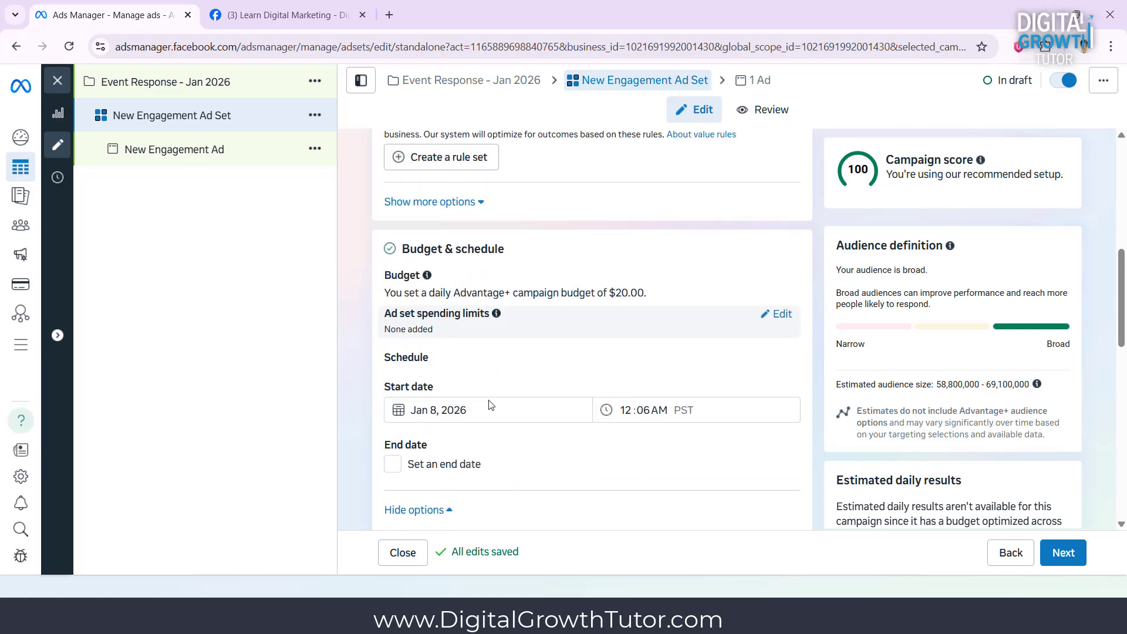
scroll(510, 358, "down", 3)
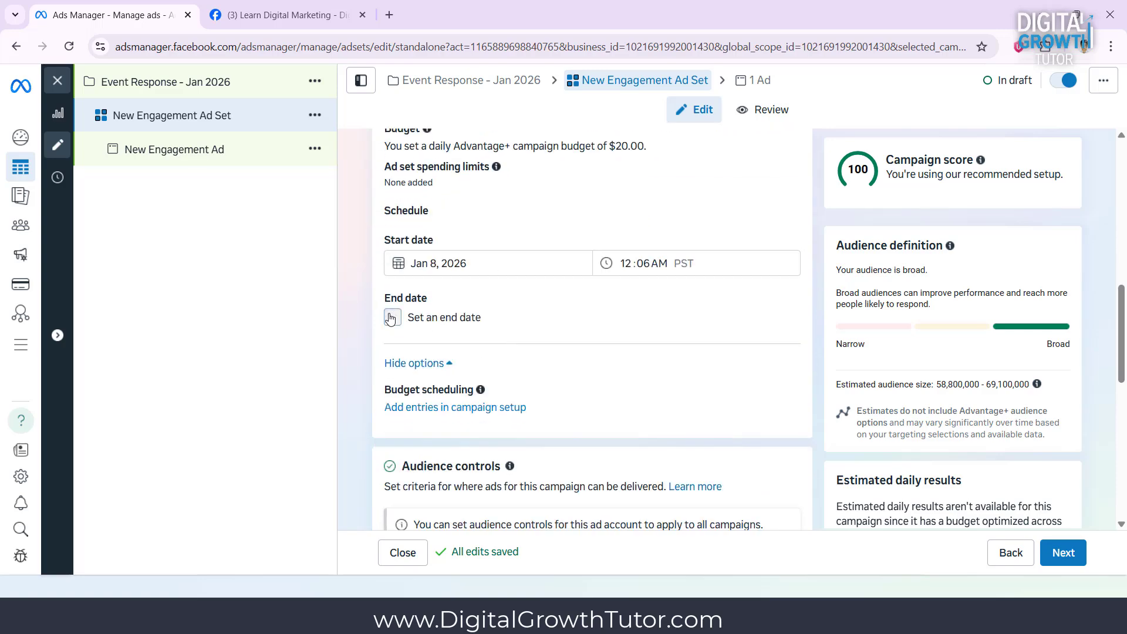
left_click(390, 318)
left_click(529, 355)
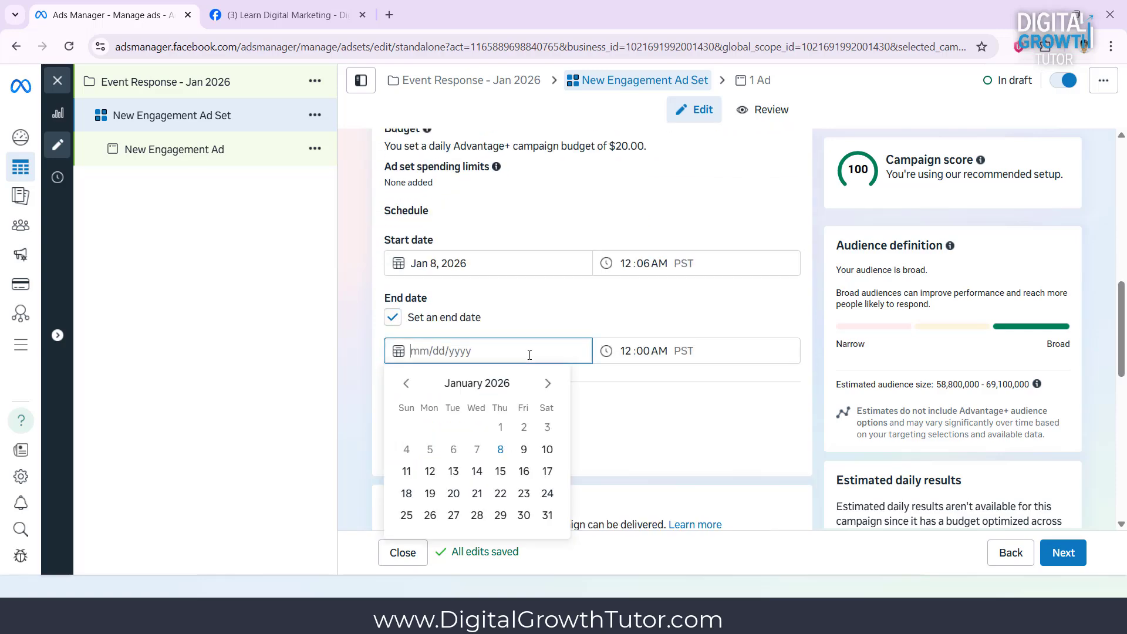
left_click(547, 514)
left_click(625, 350)
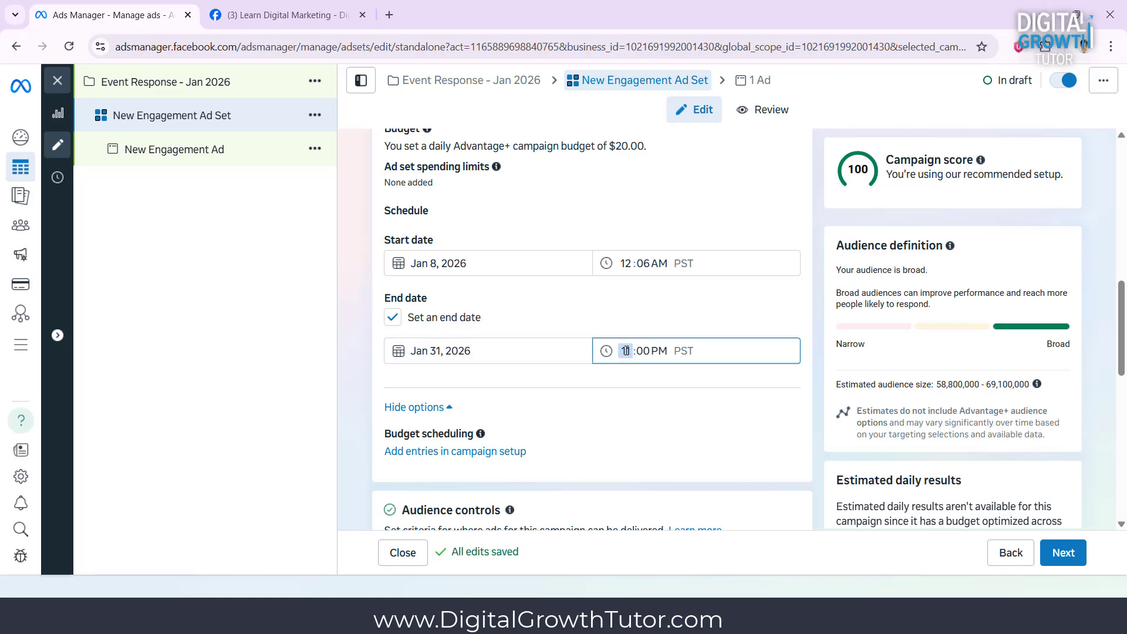
left_click(562, 379)
- Target the United States as the ad set's location and remove Bangladesh
scroll(568, 382, "down", 3)
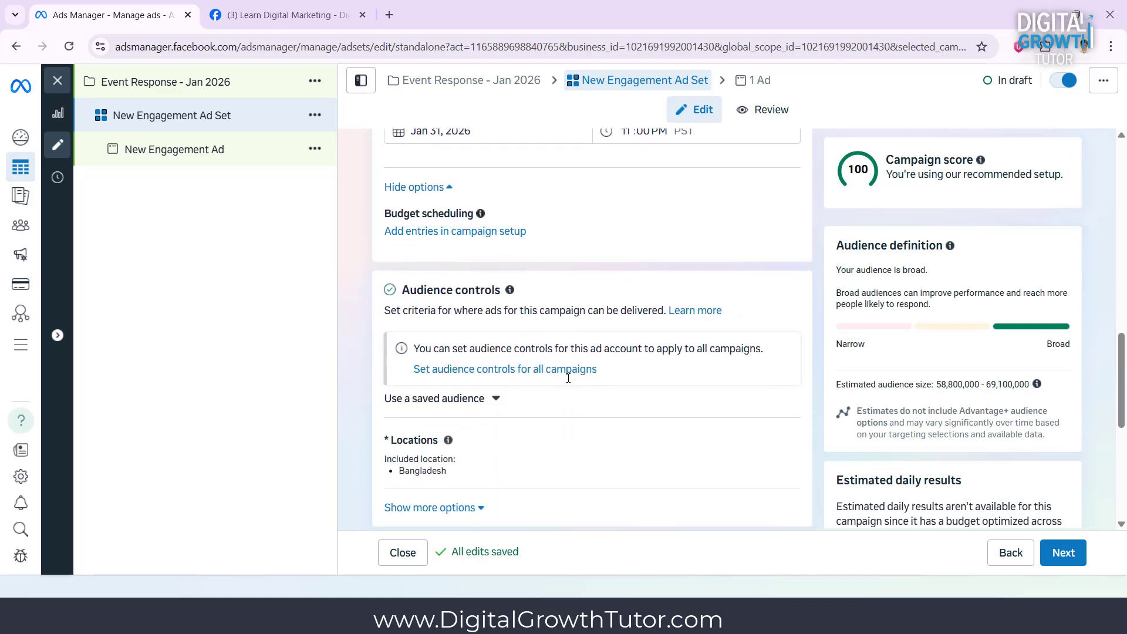
scroll(604, 377, "down", 1)
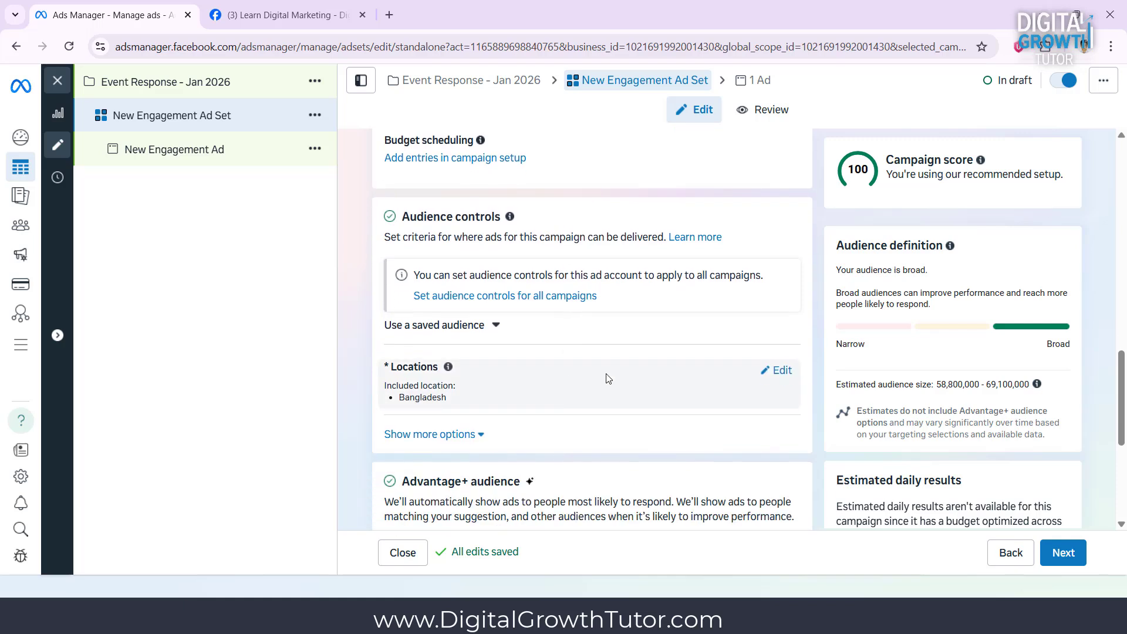
left_click(781, 372)
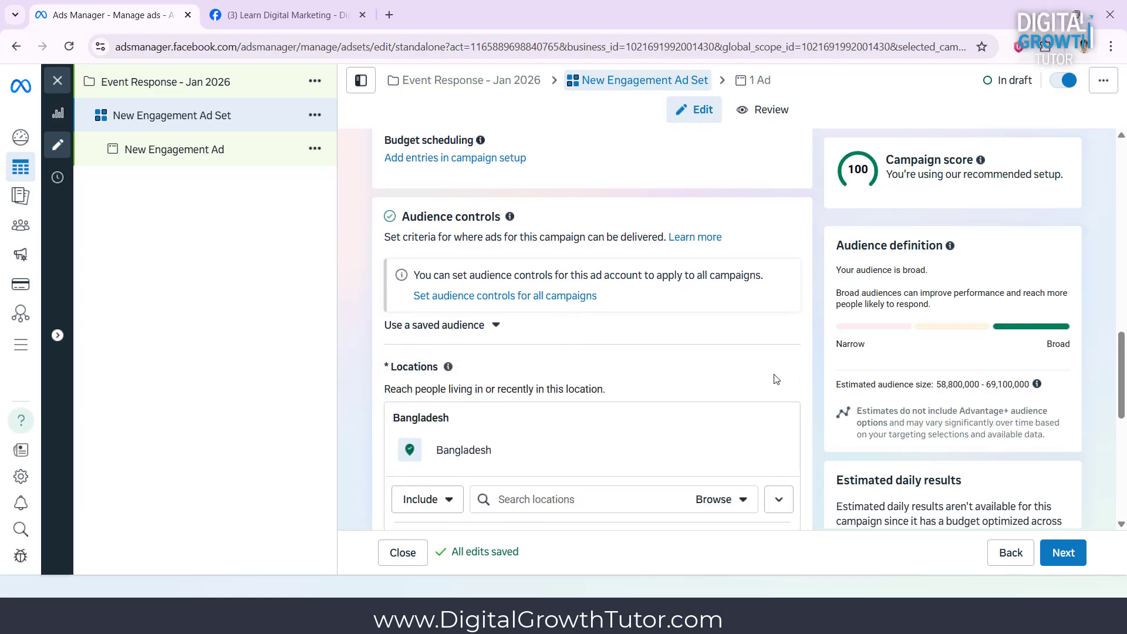
type("united")
left_click(540, 529)
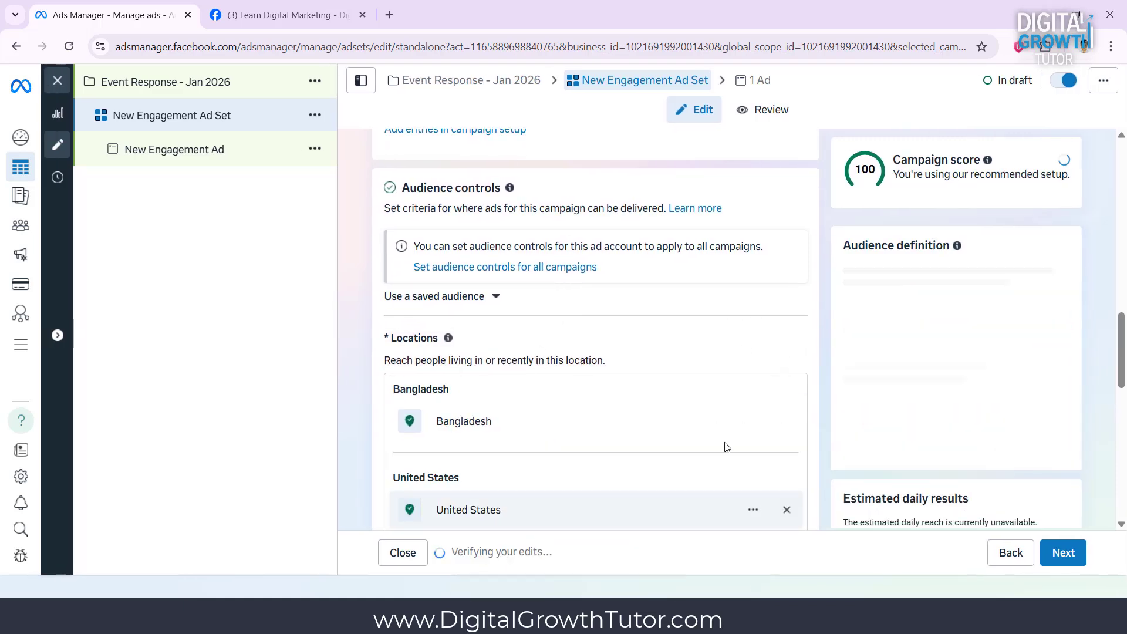
left_click(786, 424)
- Add an audience suggestion to the Advantage+ audience and set its maximum age to 30
scroll(757, 399, "down", 6)
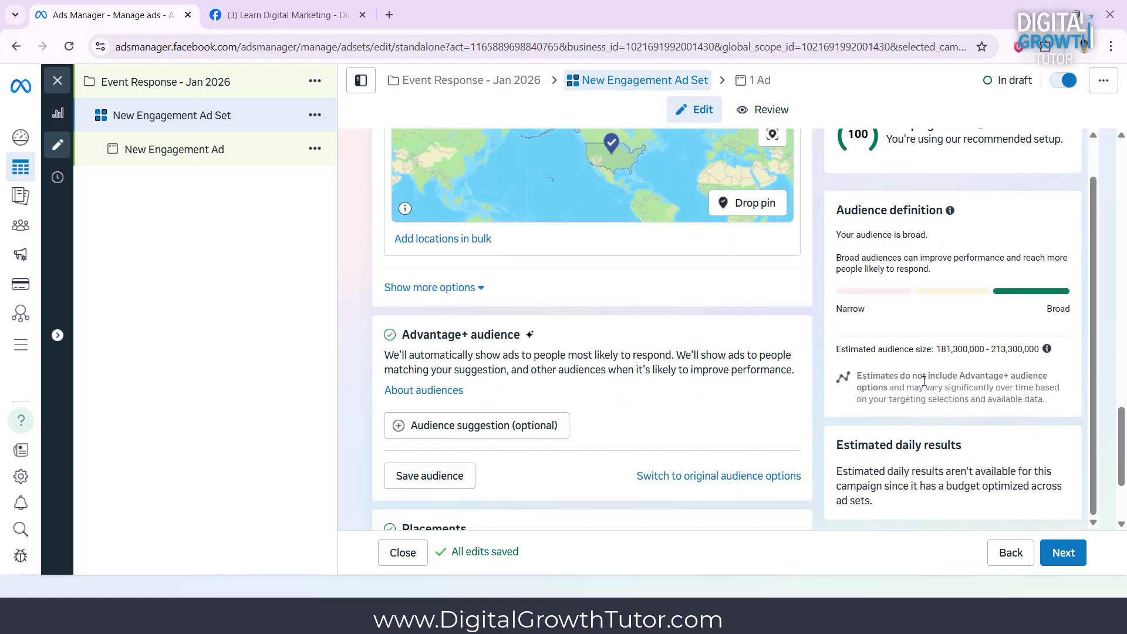
left_click(461, 426)
scroll(479, 364, "down", 2)
left_click(781, 340)
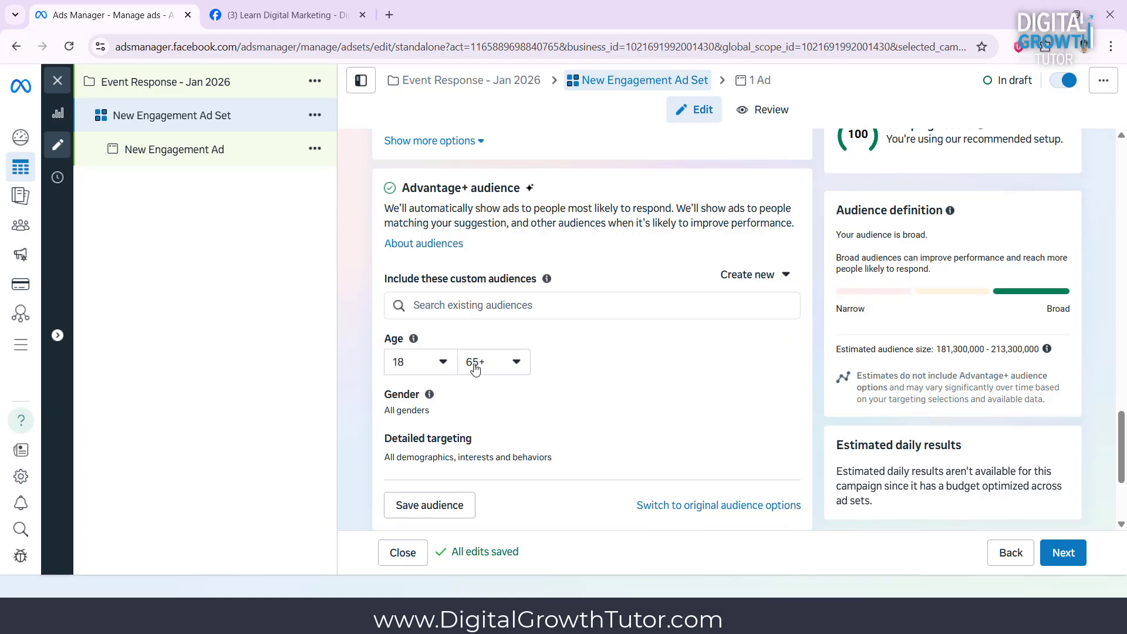
left_click(479, 362)
scroll(547, 446, "up", 10)
scroll(545, 437, "up", 3)
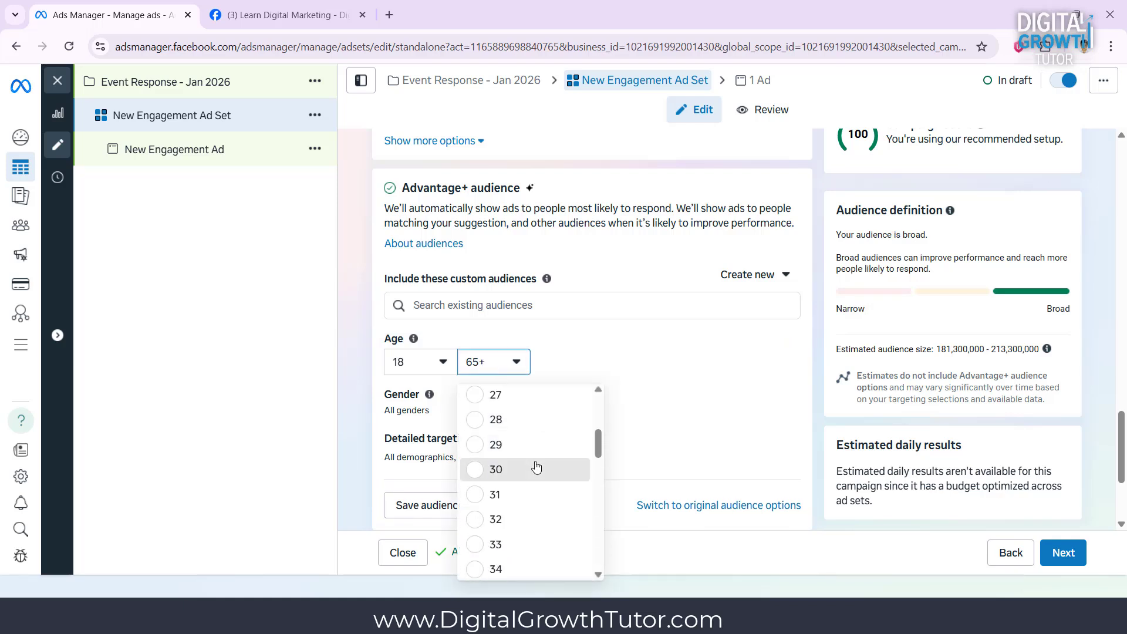
left_click(536, 468)
- Add the Freelancer job title and the Freelancer (careers) and Fiverr (careers) interests to the detailed targeting
left_click(607, 466)
type("freelancer")
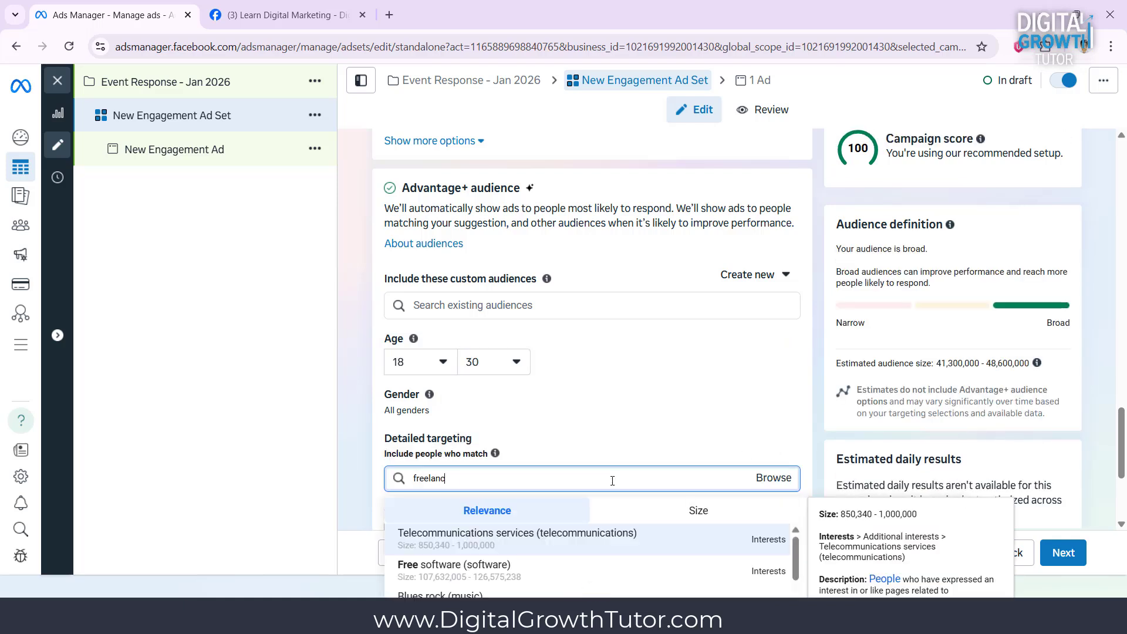
left_click(633, 536)
scroll(603, 503, "up", 10)
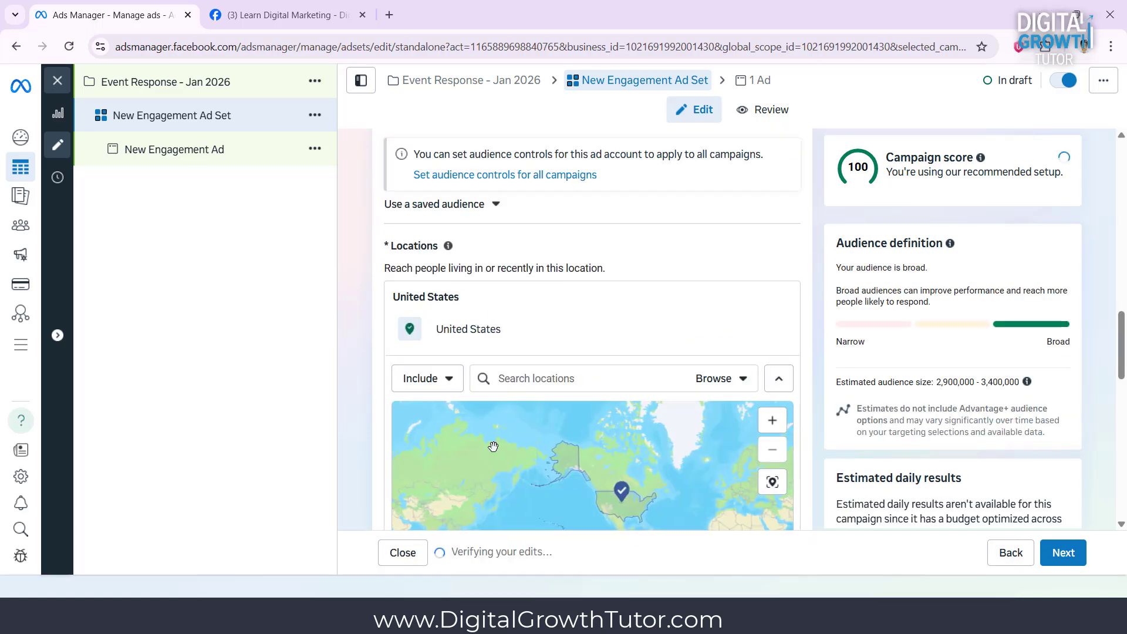
scroll(361, 424, "down", 6)
scroll(360, 418, "down", 4)
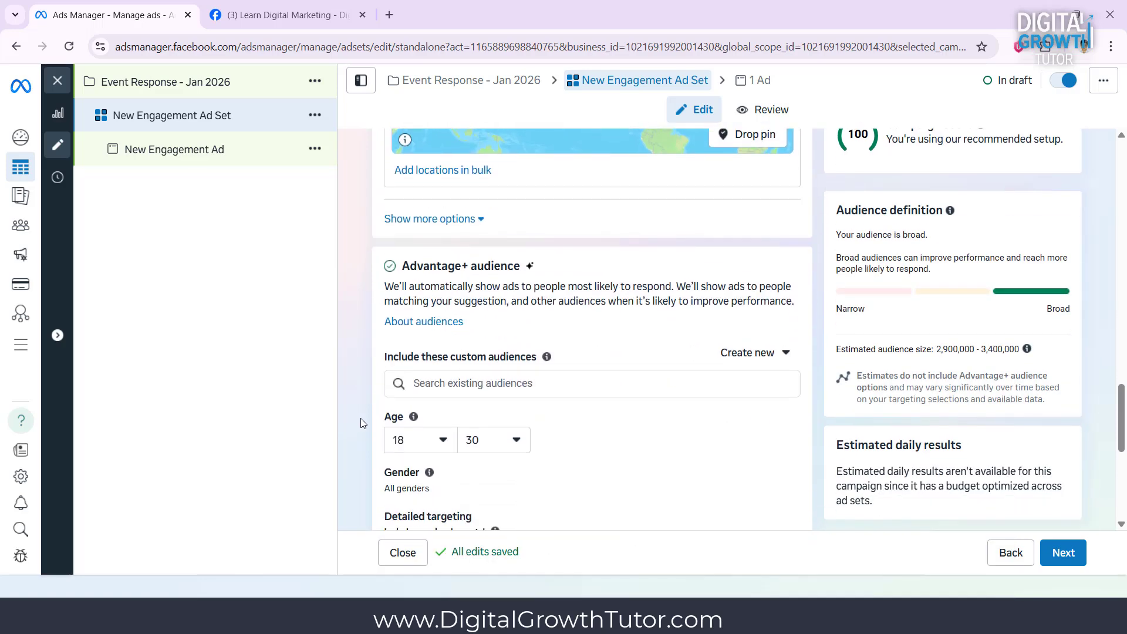
left_click(470, 450)
type("fl")
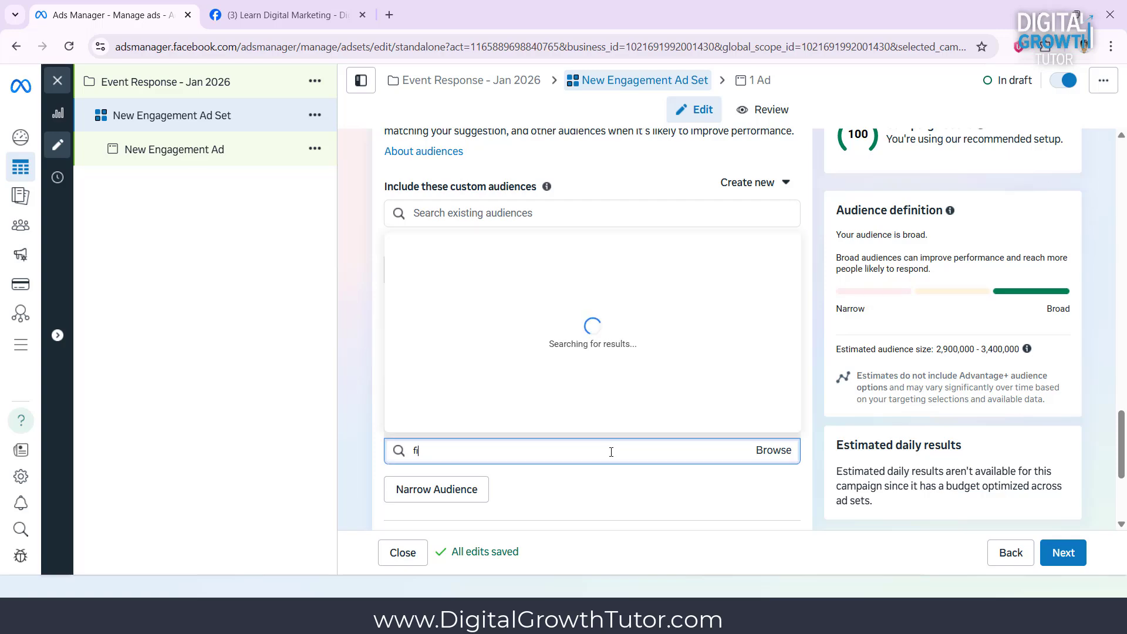
type("verr")
left_click(440, 252)
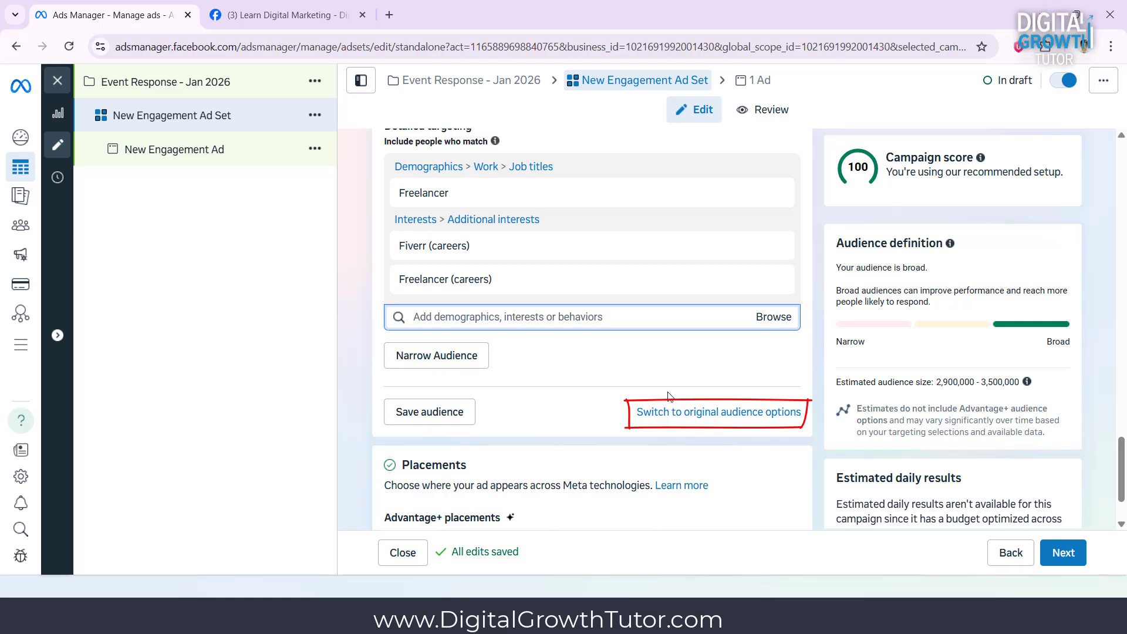
- Keep Advantage+ placements, continue to the ad, and name it "Event Ad - 31 Jan"
scroll(670, 397, "down", 2)
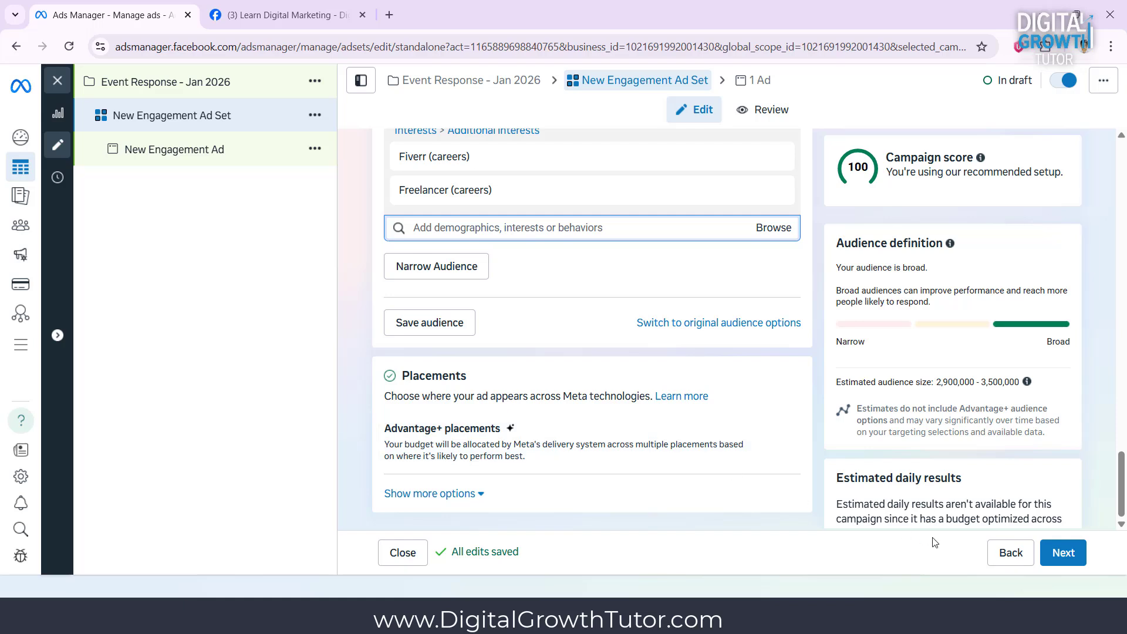
left_click(1060, 559)
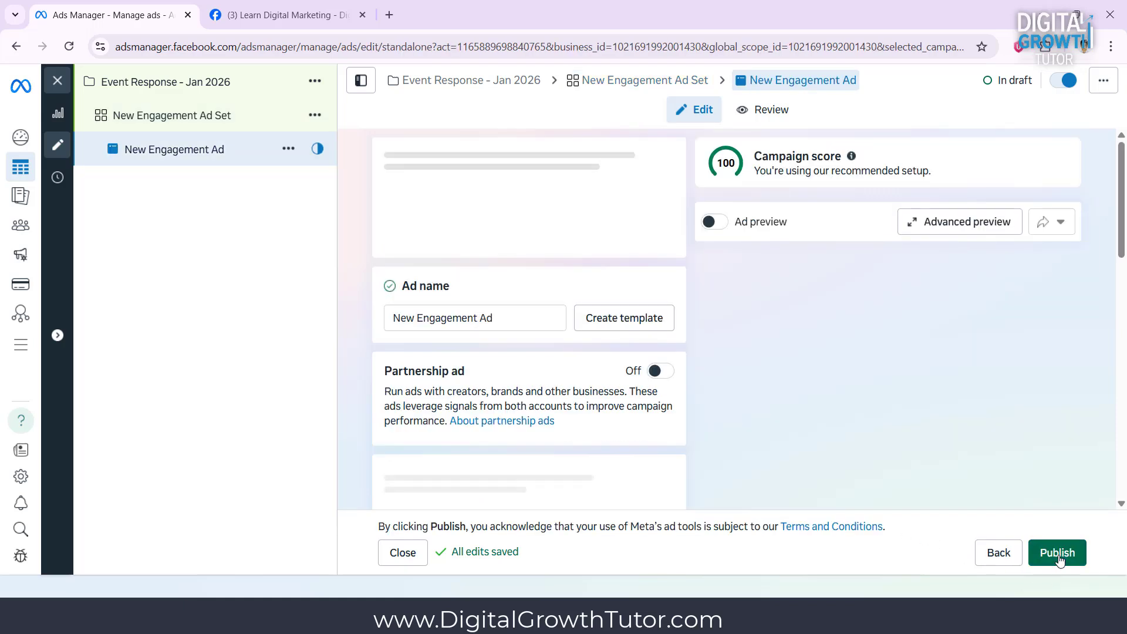
triple_click(505, 189)
type("Eve")
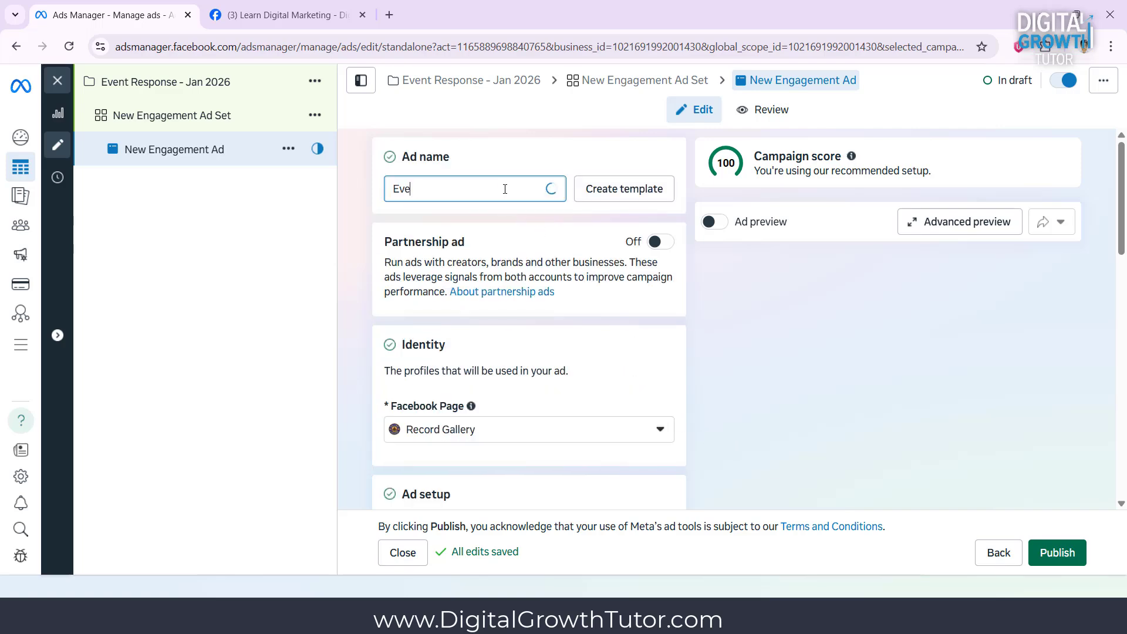
type("nt Ad - 31 Jan")
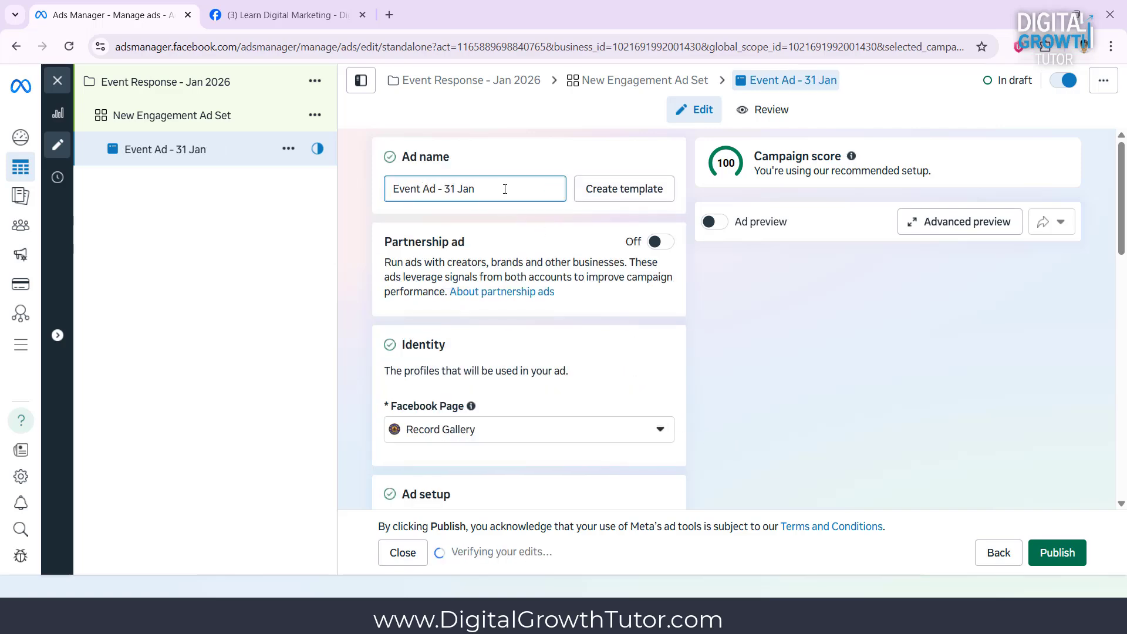
- Change the ad's Facebook Page identity to Digital Growth Tutor
scroll(522, 261, "down", 1)
scroll(521, 261, "down", 1)
left_click(523, 280)
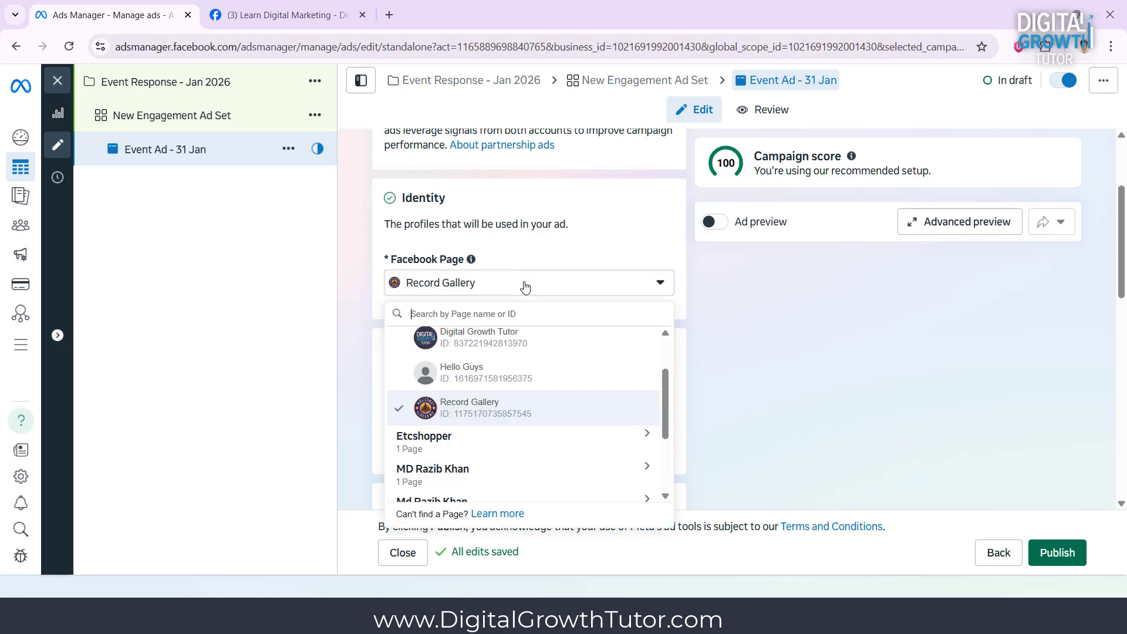
left_click(515, 343)
- Keep the ad setup as Create ad and select the "Learn Digital Marketing - Digital Growth Tutor" Facebook event as its destination
scroll(522, 328, "down", 2)
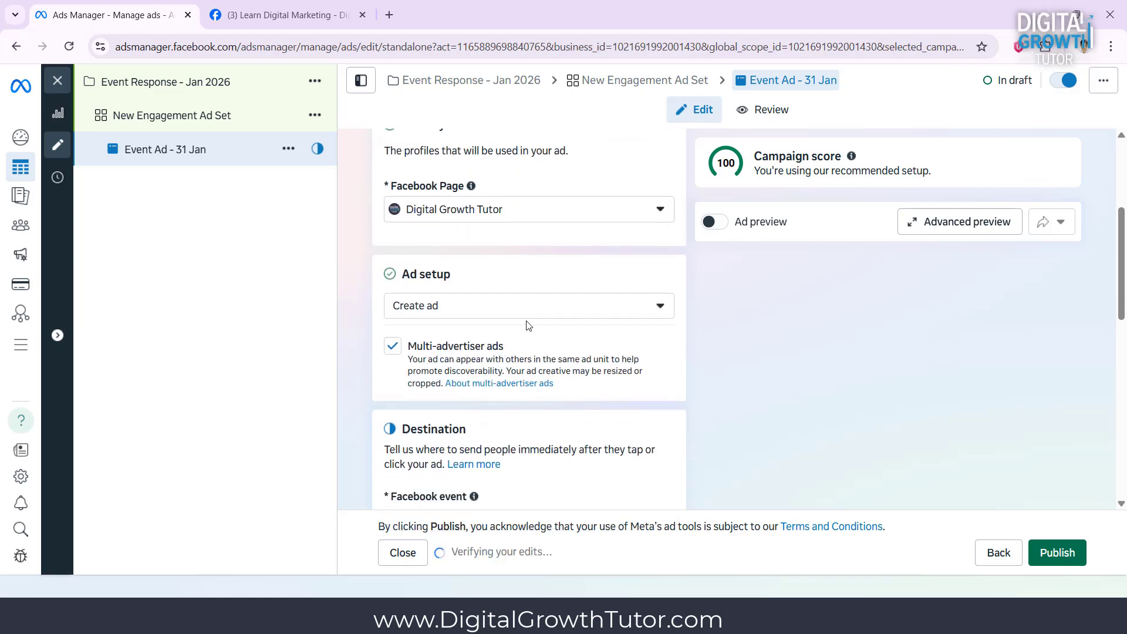
left_click(495, 234)
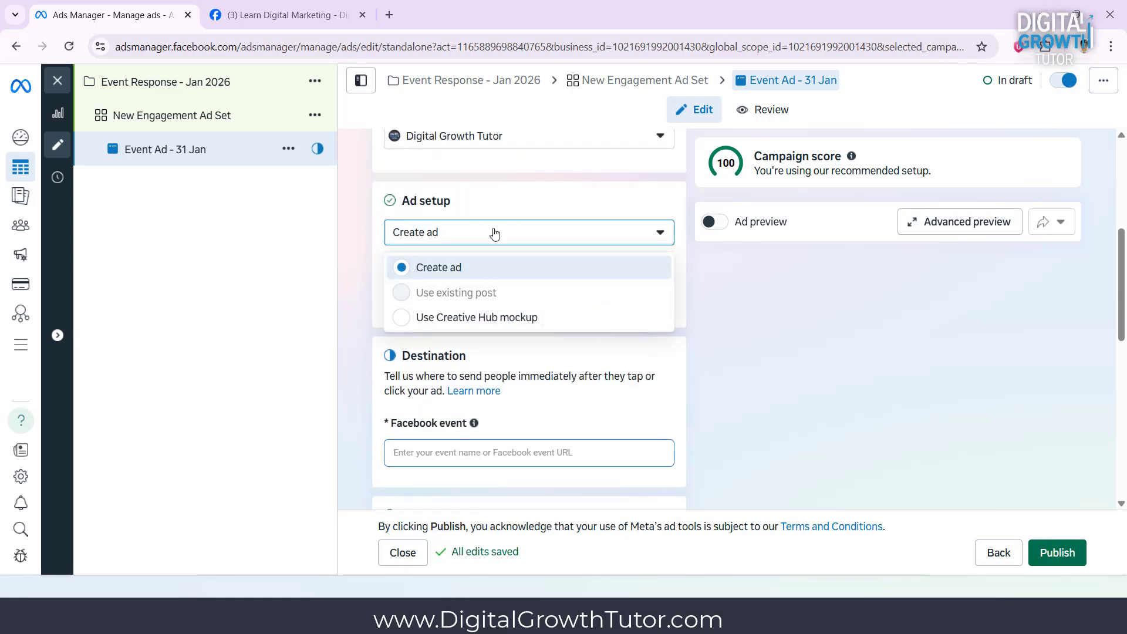
left_click(552, 265)
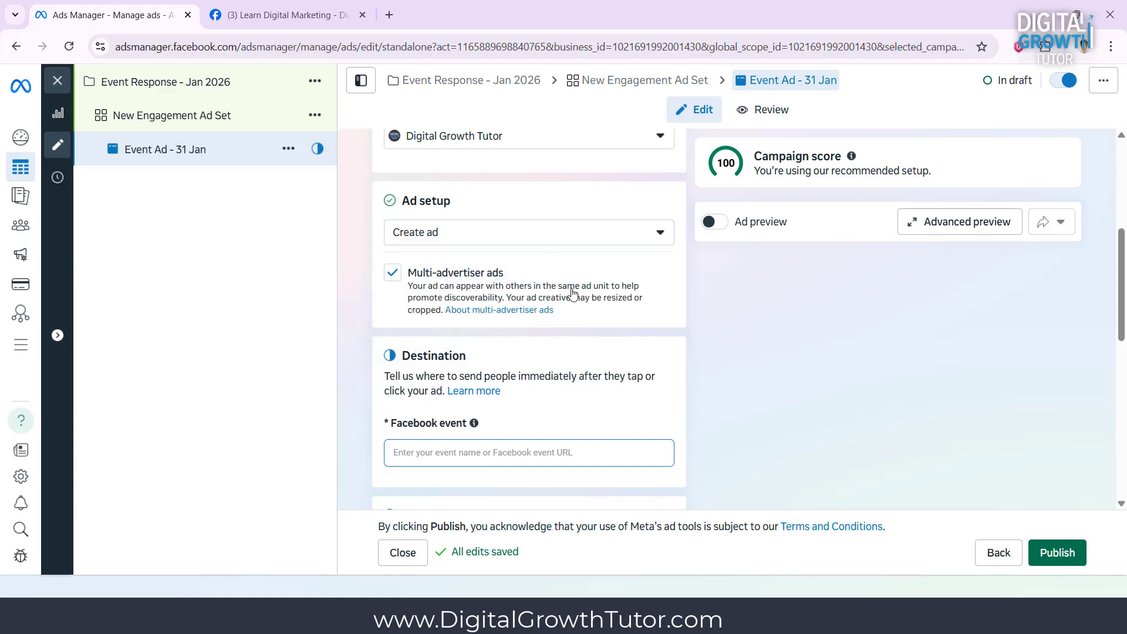
left_click(477, 456)
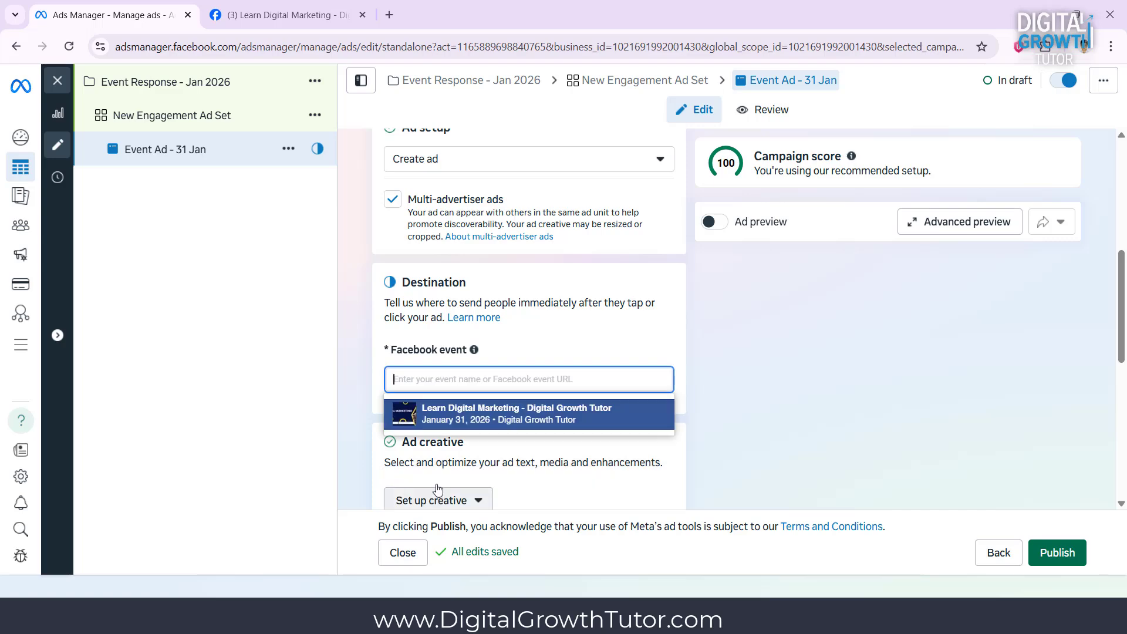
left_click(452, 418)
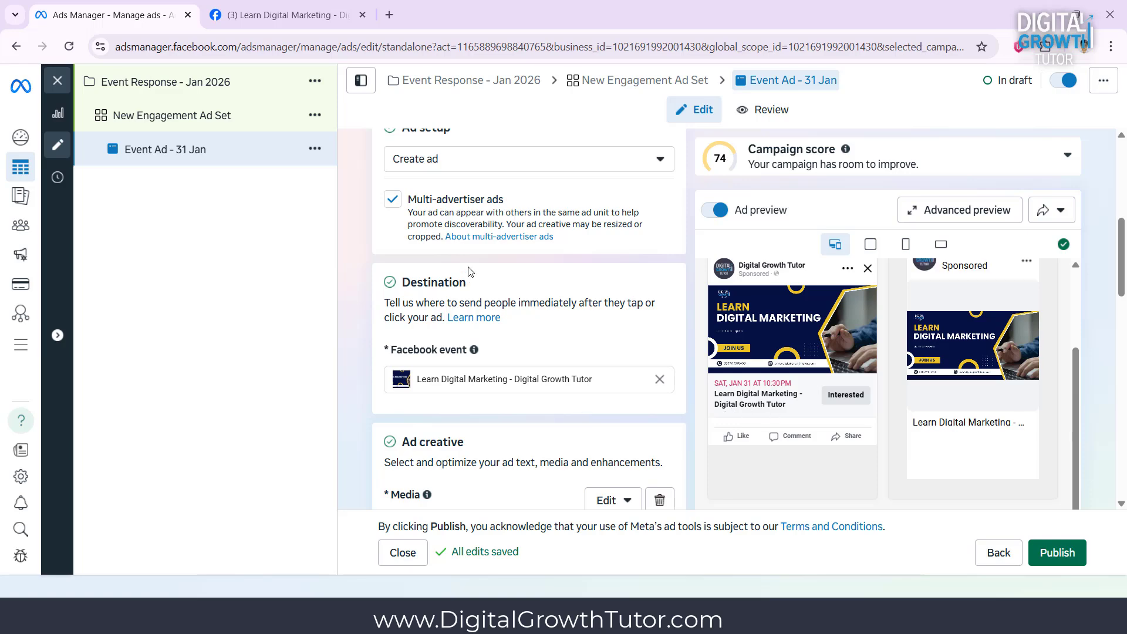
- Write the ad's primary text as "Event description" with "dummy text" on a second line
scroll(471, 271, "down", 10)
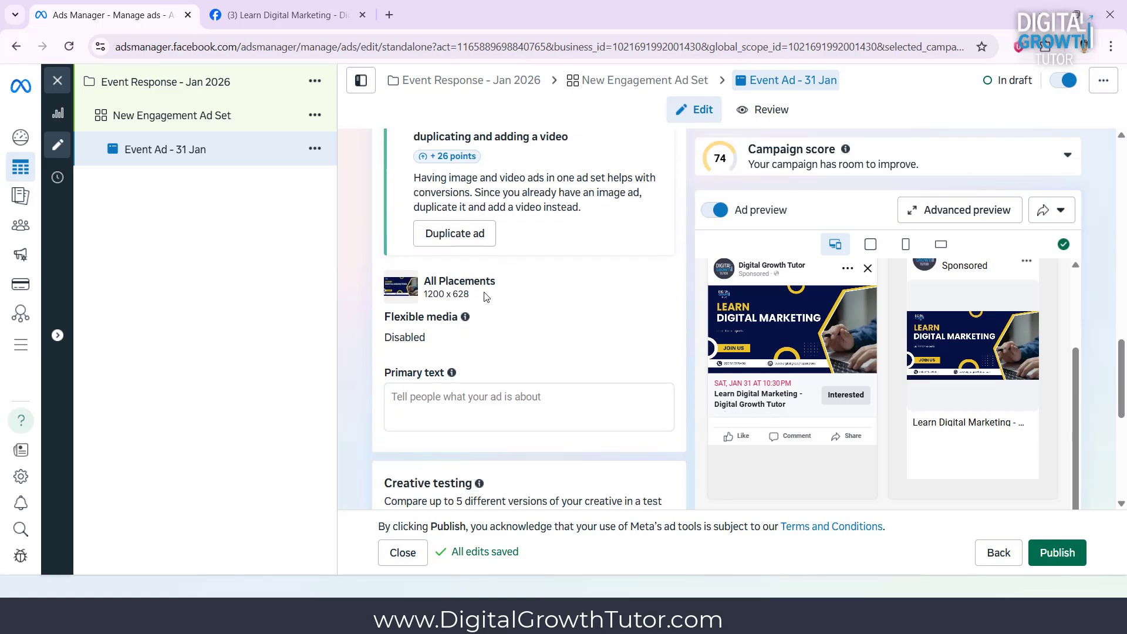
left_click(488, 406)
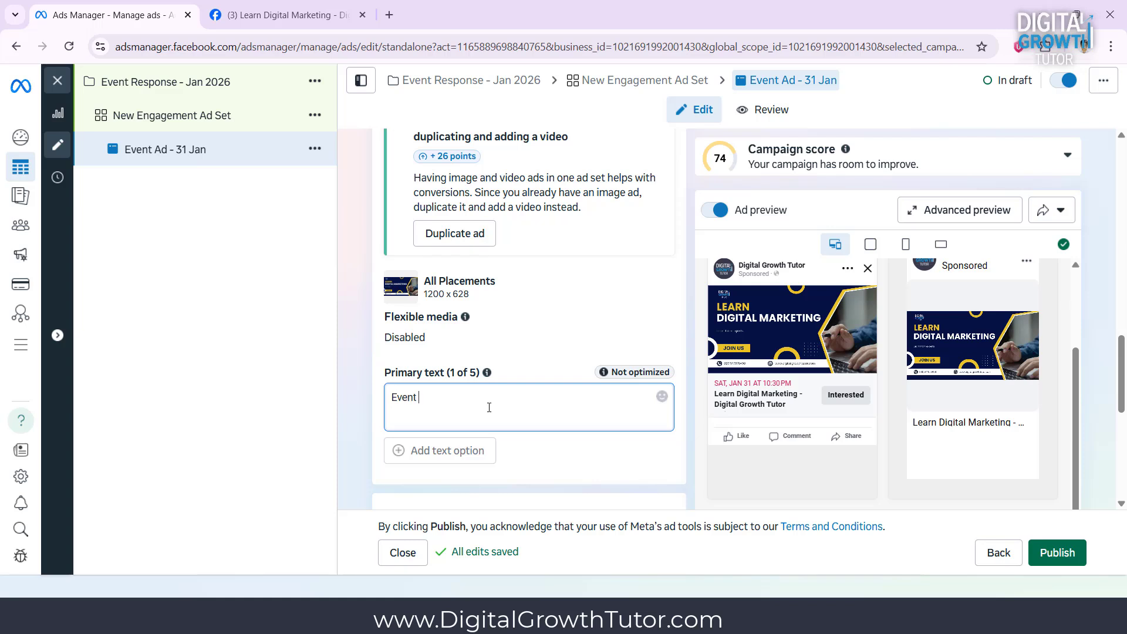
type("Event description")
key("Return")
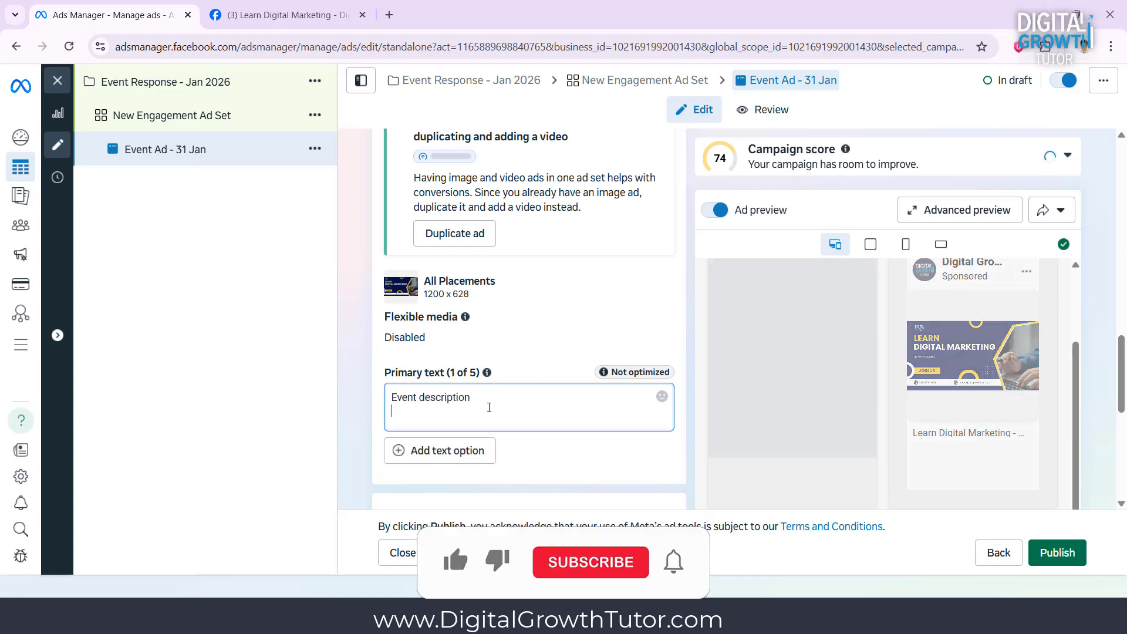
type("dummy text")
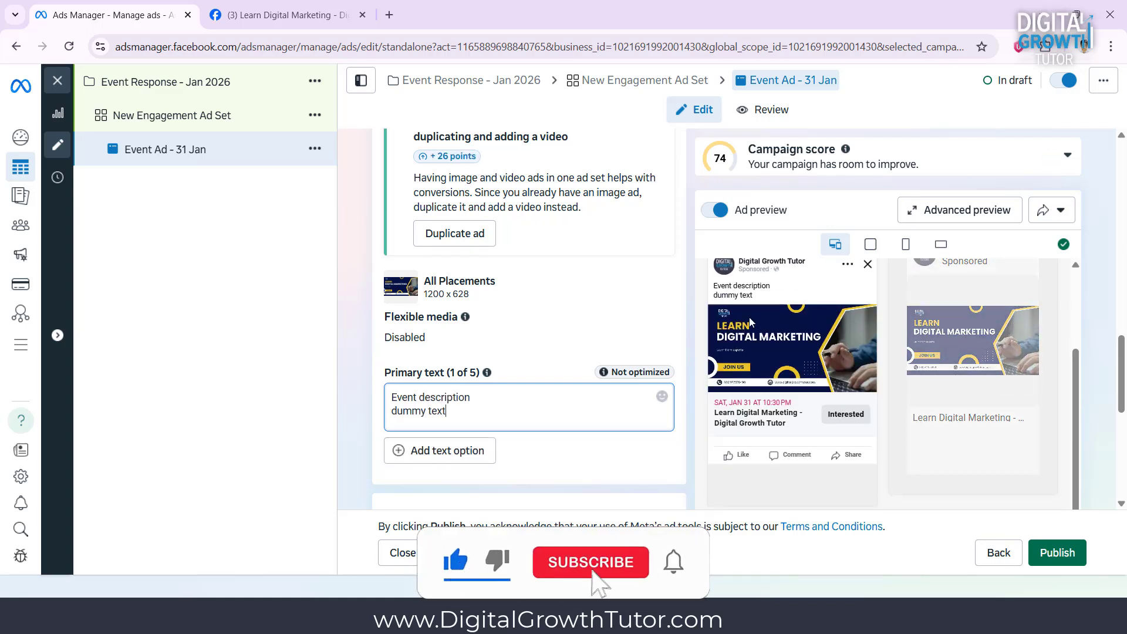
left_click(598, 357)
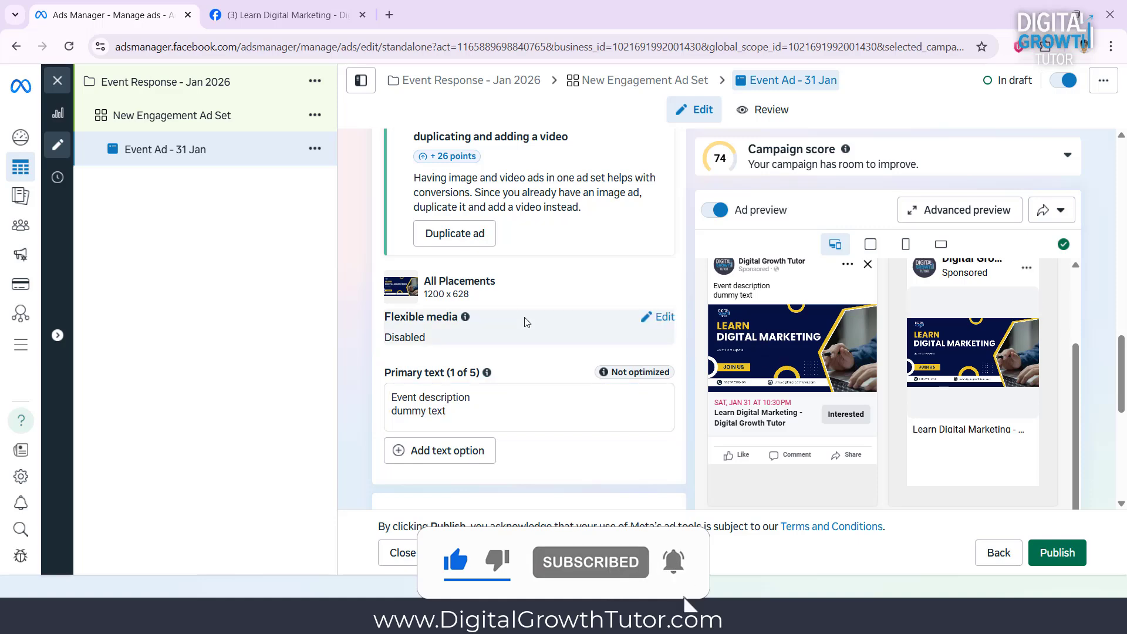
- Change the ad's media to the blue and yellow "Learn Digital Marketing" image from the account images
scroll(523, 322, "up", 4)
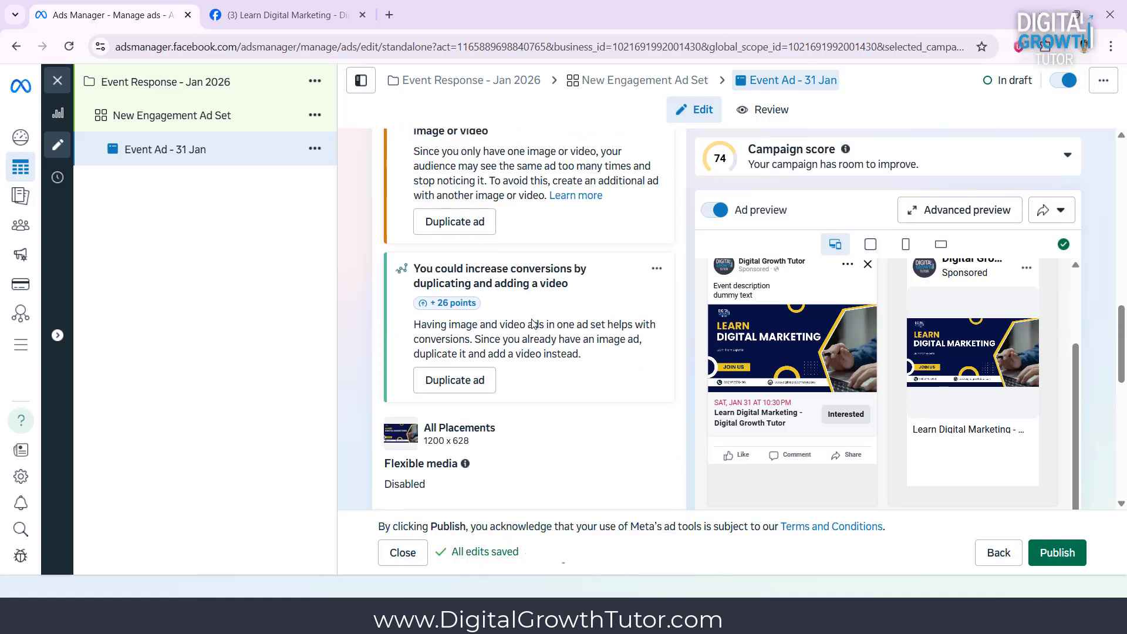
scroll(538, 325, "up", 1)
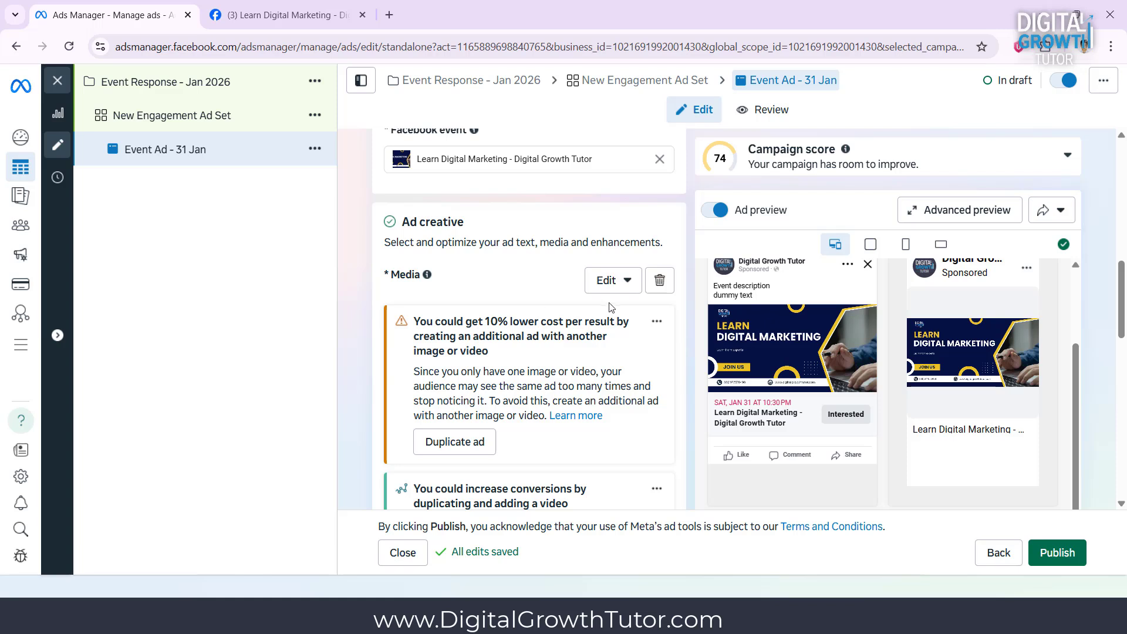
left_click(607, 280)
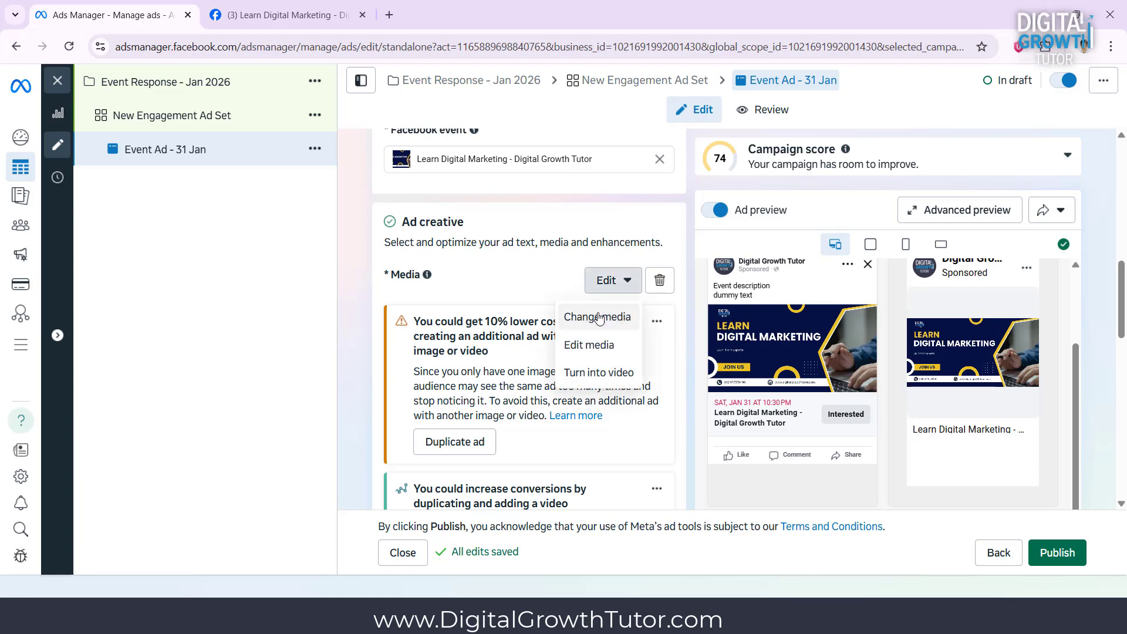
left_click(591, 317)
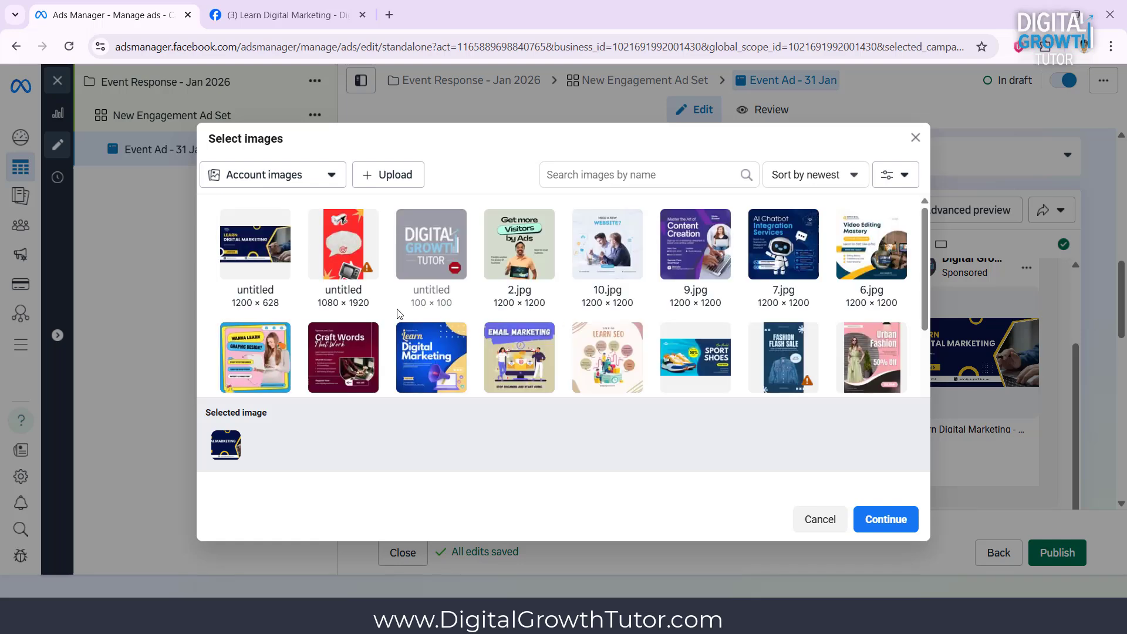
left_click(409, 349)
left_click(886, 519)
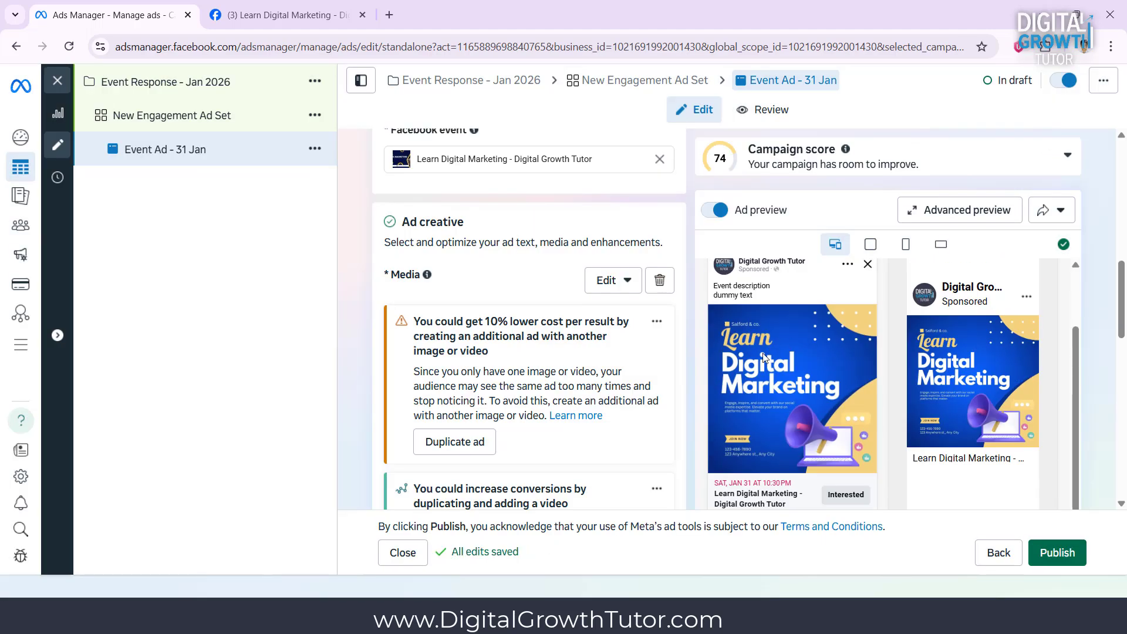
- Turn on website events tracking for the ad
scroll(634, 342, "down", 10)
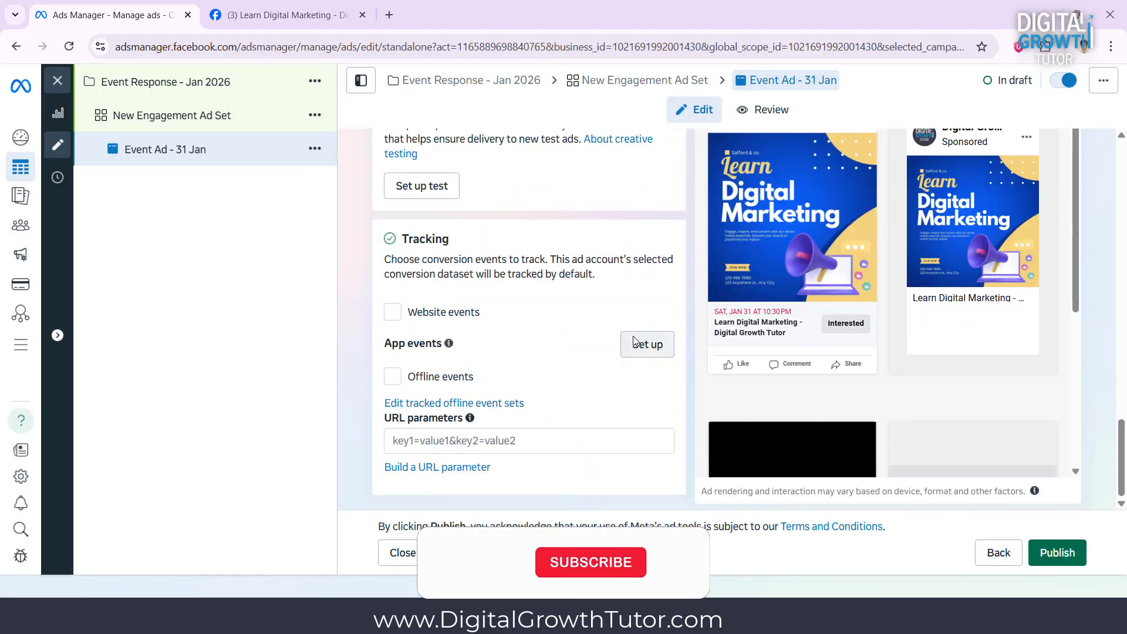
scroll(634, 342, "up", 1)
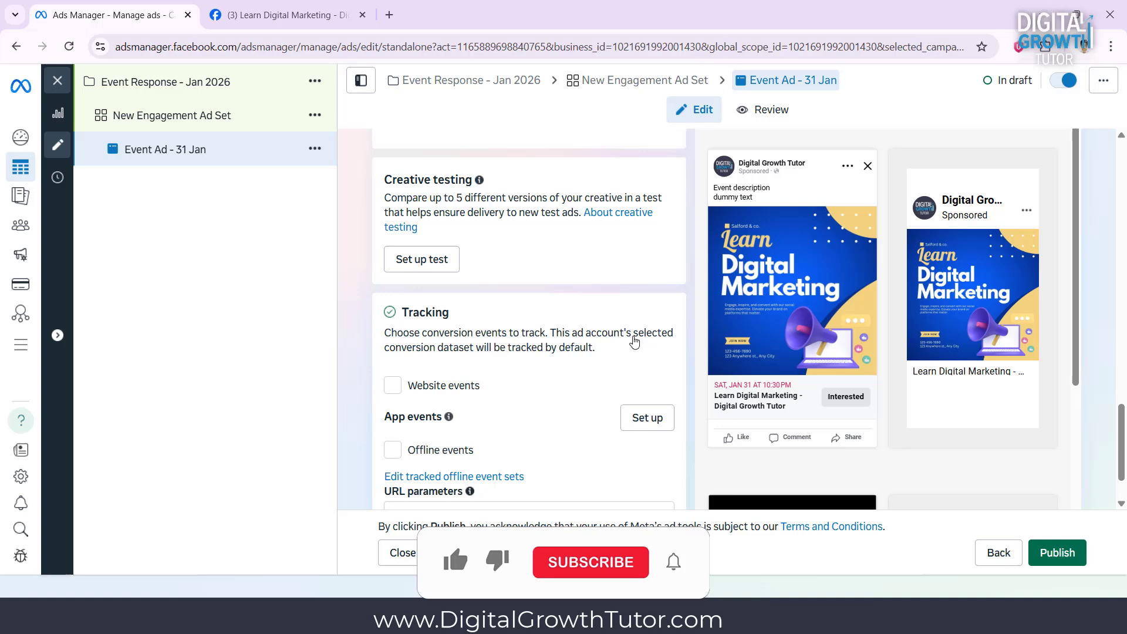
left_click(394, 387)
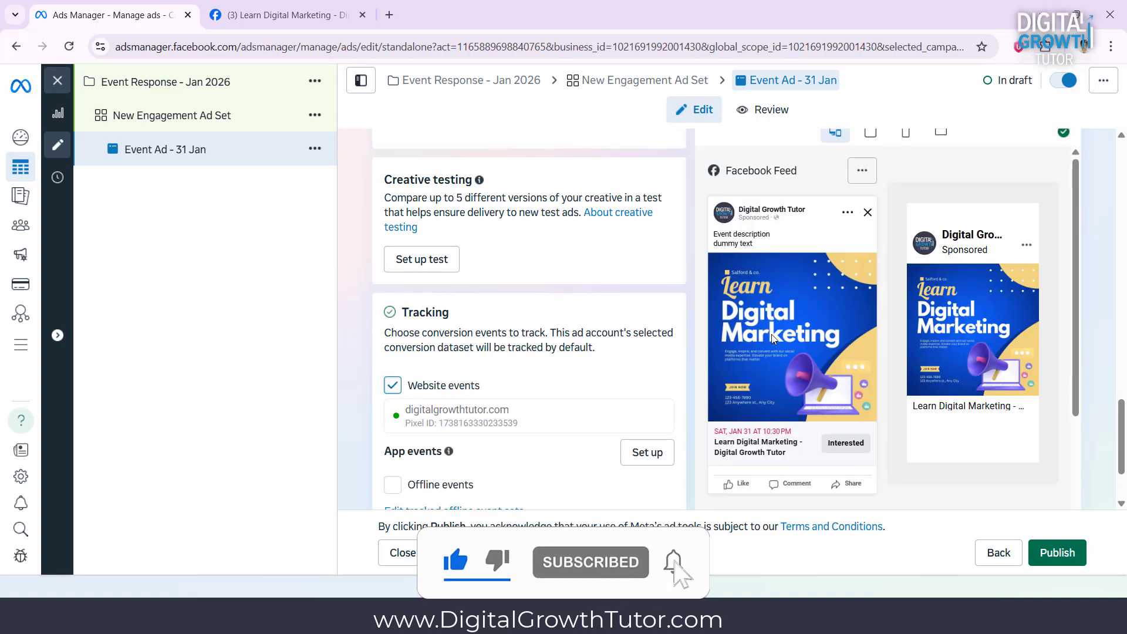